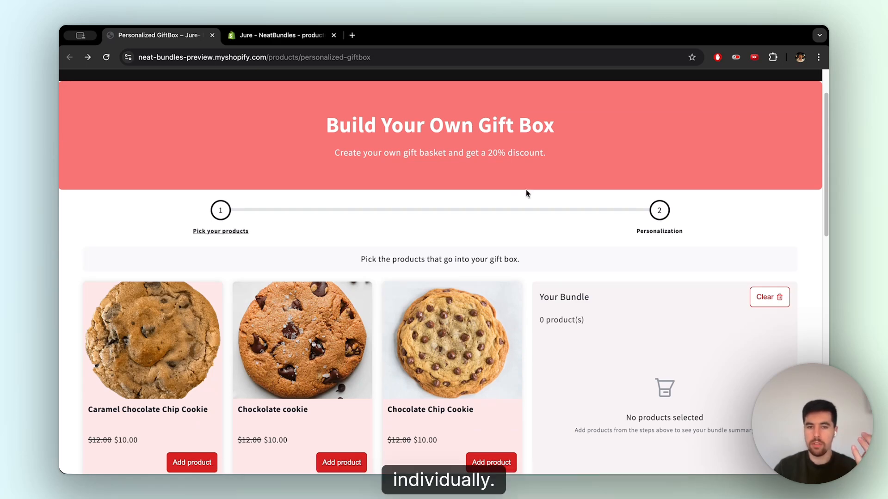
- Add the Caramel Chocolate Chip, Chocolate, Chocolate Chip, Peanuts, Oats & Chocolate, and Chocolate Sprinkled cookies to the gift box bundle
{"action": "scroll", "coordinate": [529, 196], "scroll_direction": "down", "scroll_amount": 1}
{"action": "scroll", "coordinate": [529, 199], "scroll_direction": "down", "scroll_amount": 2}
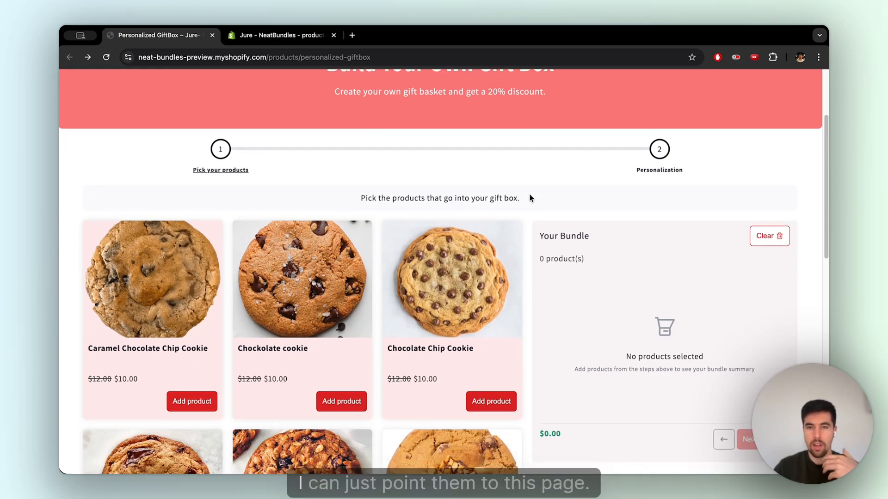
{"action": "scroll", "coordinate": [530, 194], "scroll_direction": "up", "scroll_amount": 4}
{"action": "scroll", "coordinate": [509, 216], "scroll_direction": "down", "scroll_amount": 2}
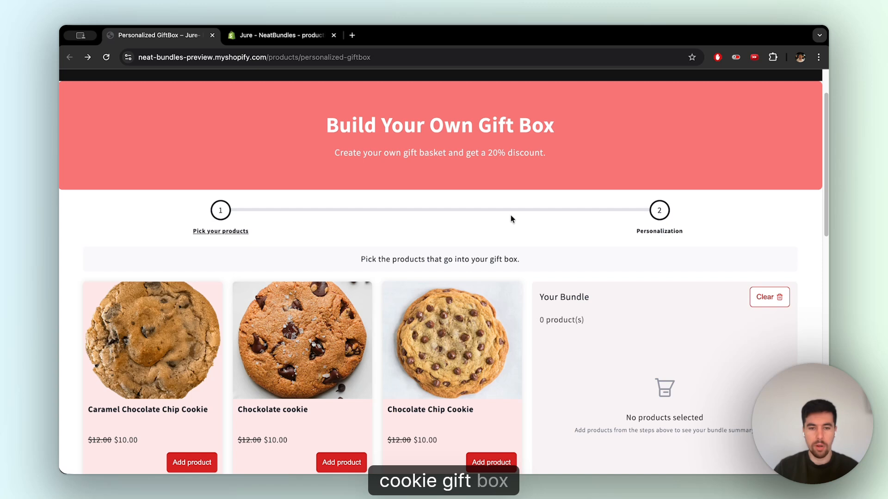
{"action": "scroll", "coordinate": [511, 217], "scroll_direction": "down", "scroll_amount": 3}
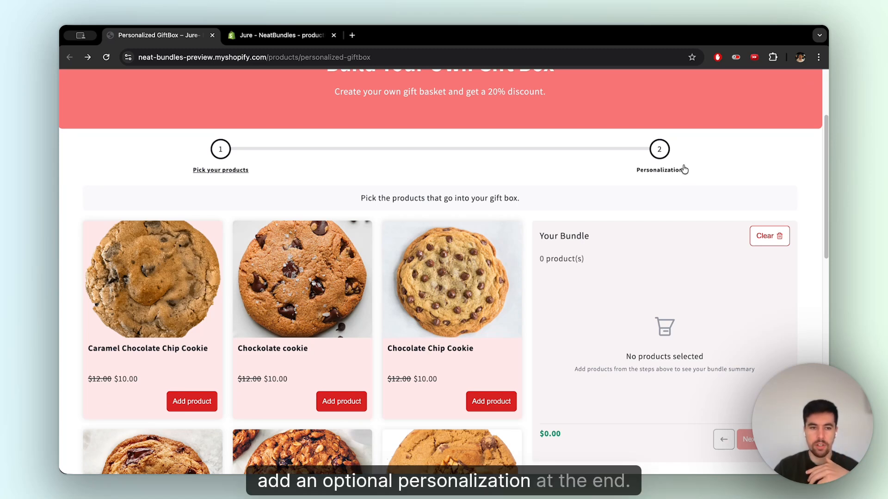
{"action": "scroll", "coordinate": [375, 159], "scroll_direction": "down", "scroll_amount": 3}
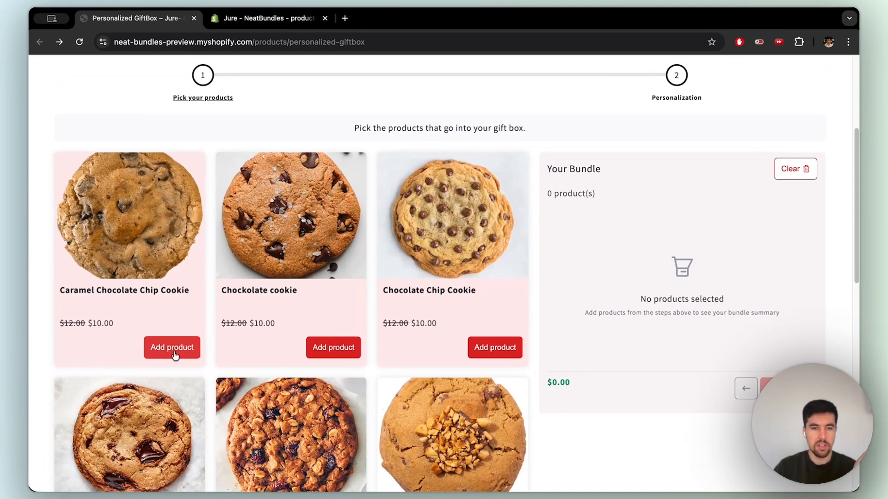
{"action": "left_click", "coordinate": [197, 346]}
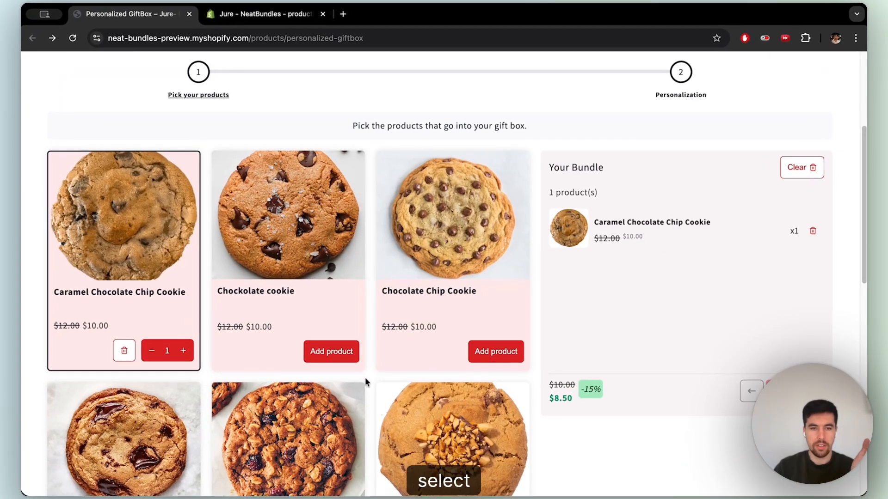
{"action": "left_click", "coordinate": [344, 341]}
{"action": "left_click", "coordinate": [503, 352]}
{"action": "scroll", "coordinate": [503, 353], "scroll_direction": "down", "scroll_amount": 6}
{"action": "left_click", "coordinate": [499, 448]}
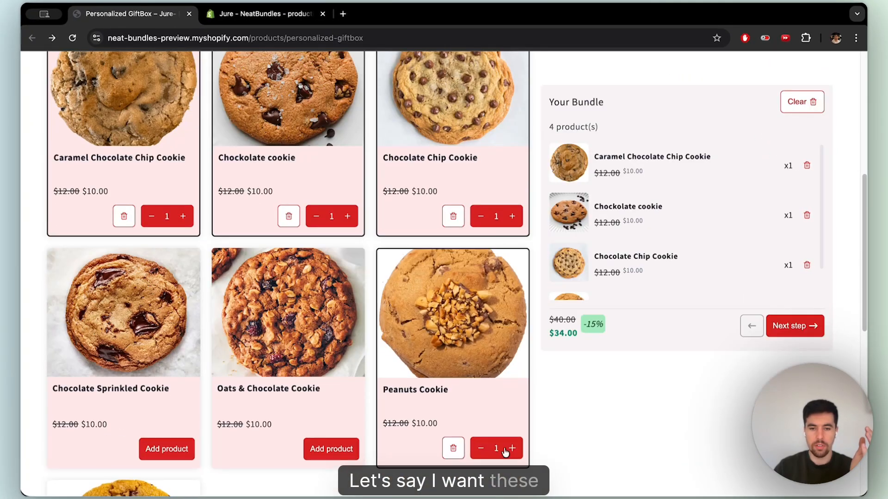
{"action": "left_click", "coordinate": [331, 449]}
{"action": "left_click", "coordinate": [184, 448]}
- Remove the Chocolate cookie and the Chocolate Chip Cookie from the bundle
{"action": "mouse_move", "coordinate": [822, 341]}
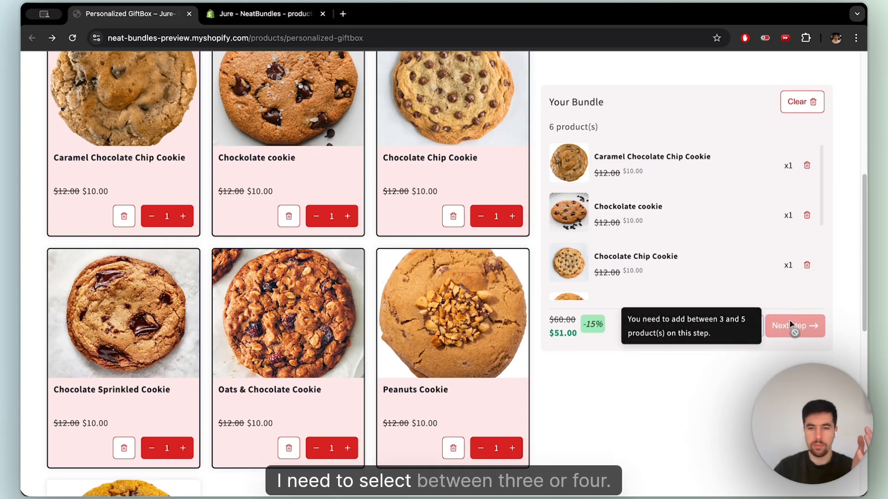
{"action": "left_click", "coordinate": [290, 216]}
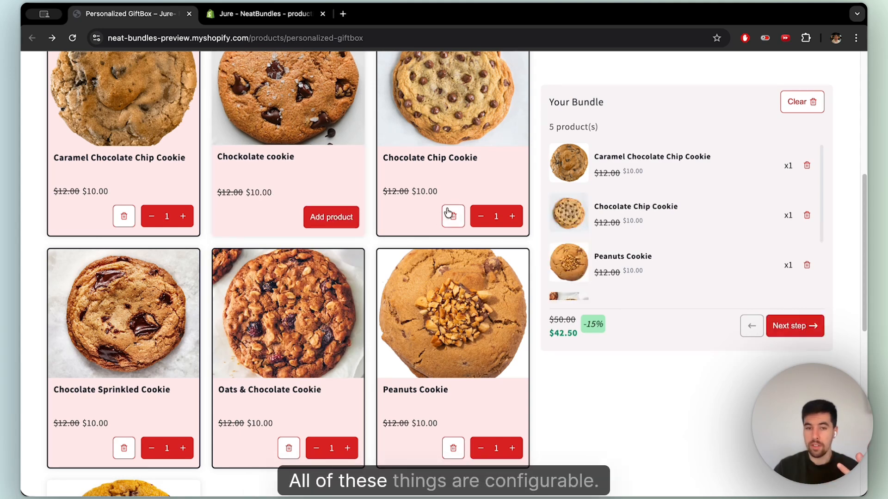
{"action": "left_click", "coordinate": [452, 216]}
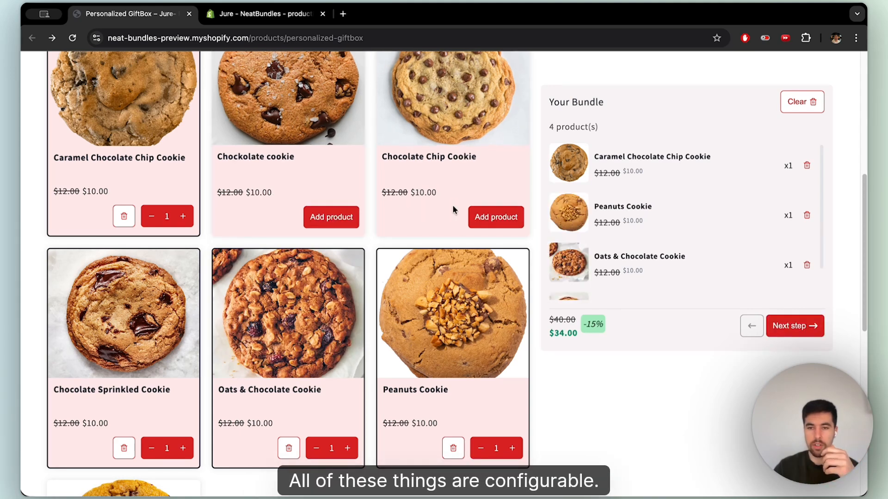
- Go to personalization, fill in sender and recipient names with the message 'Happy birthday! I hope you like the cookies :)', and finish
{"action": "left_click", "coordinate": [804, 328]}
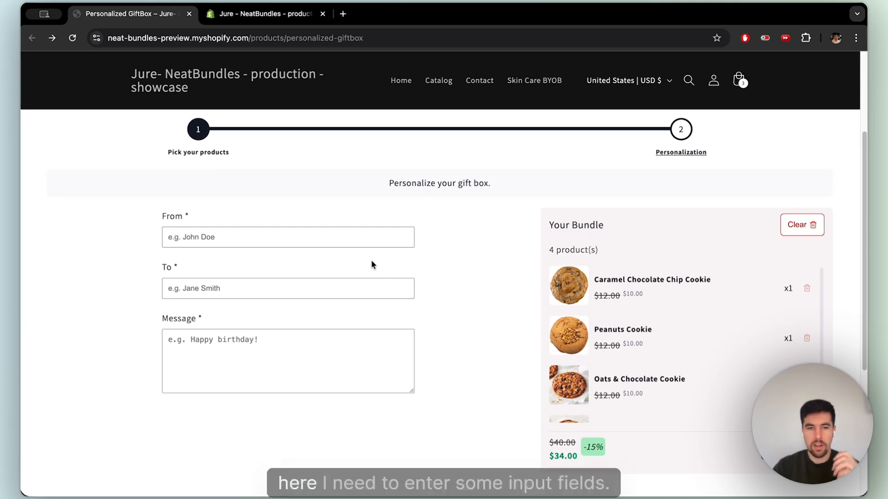
{"action": "left_click", "coordinate": [353, 237]}
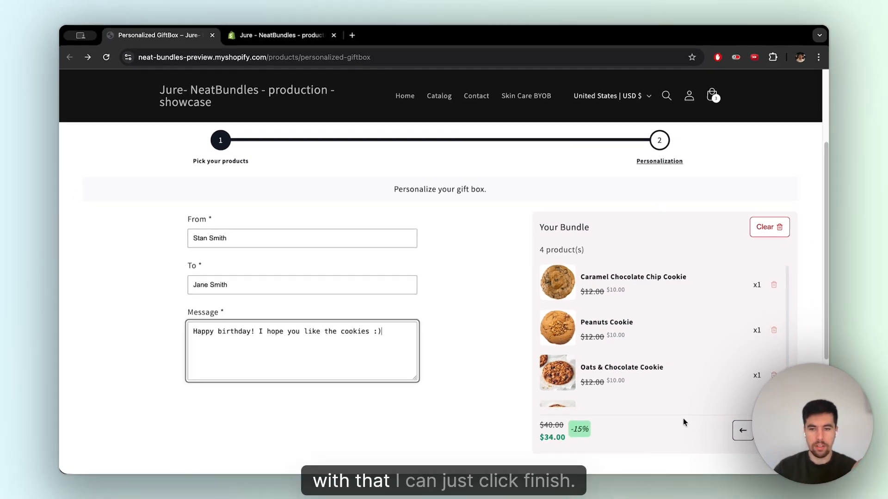
{"action": "left_click", "coordinate": [767, 431]}
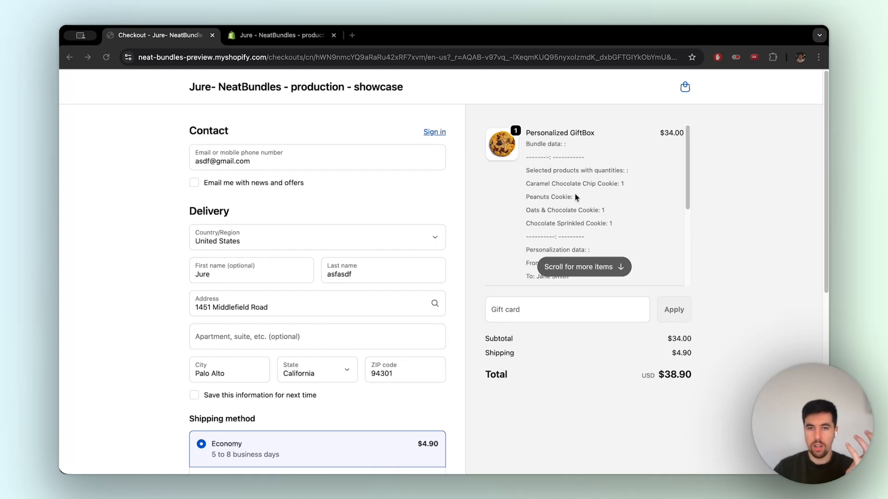
- Review the bundle data and personalization details in the checkout order summary
{"action": "scroll", "coordinate": [575, 196], "scroll_direction": "down", "scroll_amount": 5}
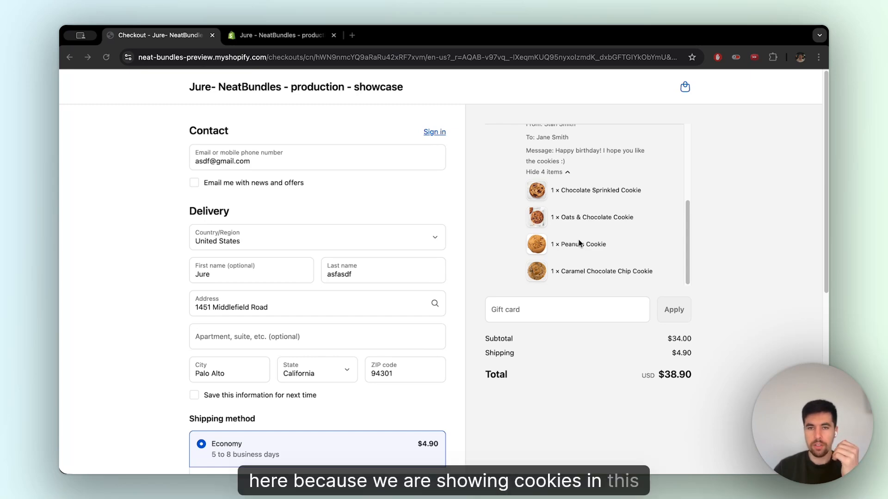
{"action": "scroll", "coordinate": [579, 244], "scroll_direction": "up", "scroll_amount": 3}
{"action": "left_click_drag", "start_coordinate": [530, 184], "coordinate": [540, 186]}
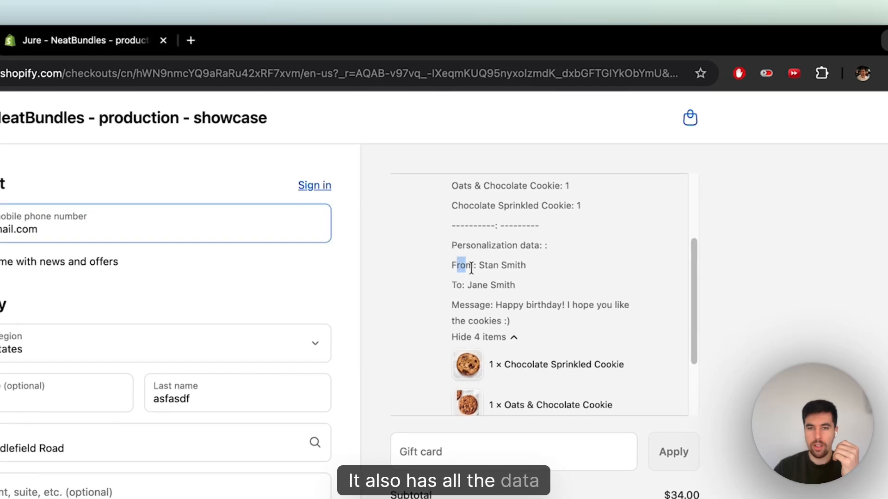
{"action": "left_click_drag", "start_coordinate": [471, 269], "coordinate": [532, 332]}
{"action": "left_click", "coordinate": [536, 313]}
{"action": "scroll", "coordinate": [537, 314], "scroll_direction": "up", "scroll_amount": 4}
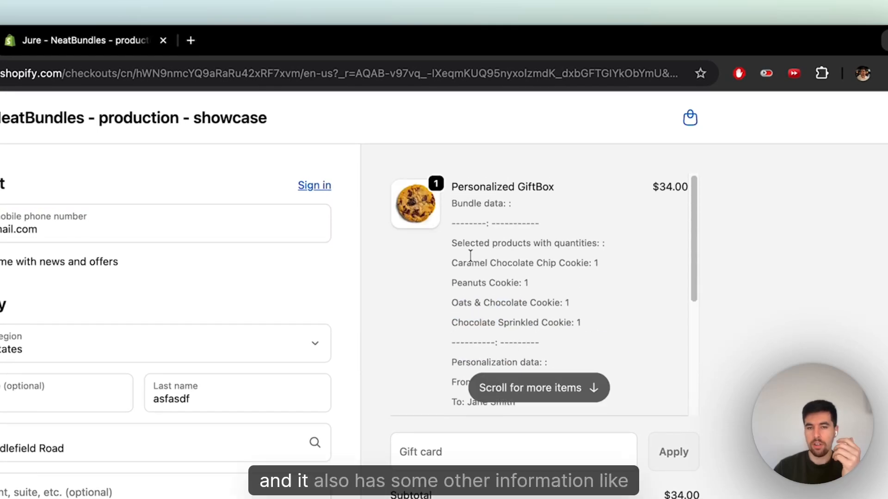
{"action": "left_click_drag", "start_coordinate": [457, 244], "coordinate": [554, 319]}
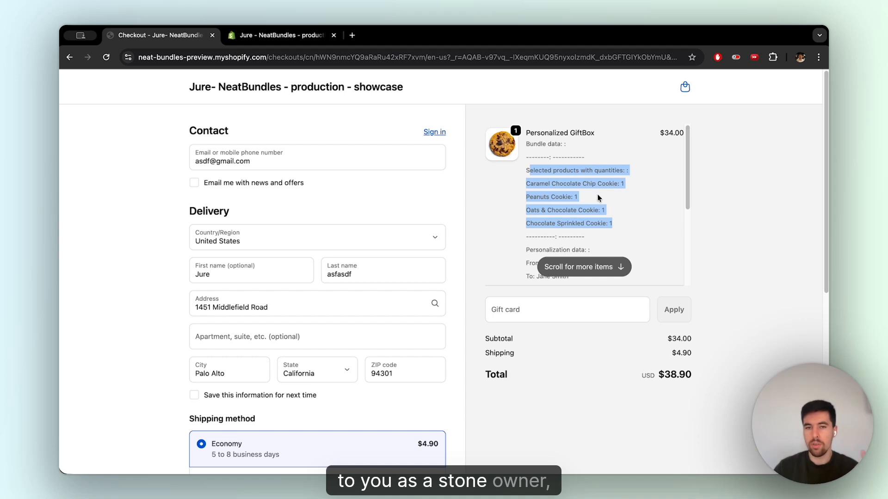
{"action": "scroll", "coordinate": [596, 202], "scroll_direction": "down", "scroll_amount": 3}
{"action": "scroll", "coordinate": [596, 204], "scroll_direction": "down", "scroll_amount": 3}
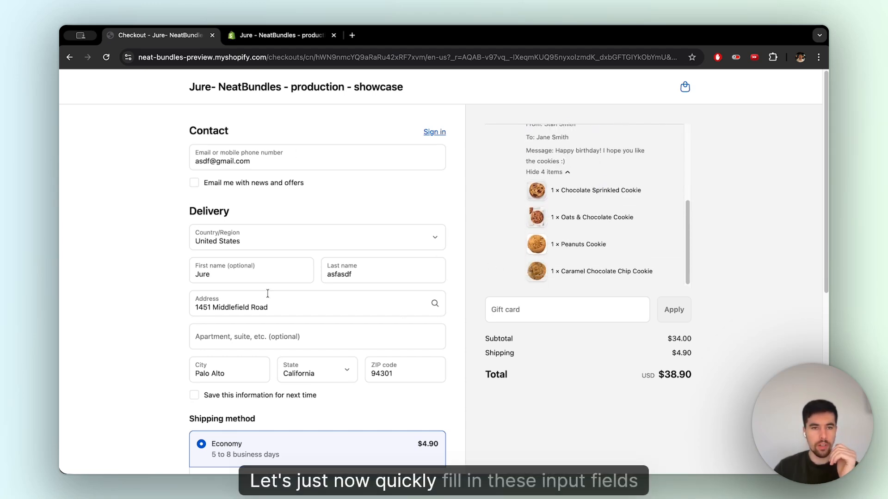
{"action": "scroll", "coordinate": [312, 294], "scroll_direction": "down", "scroll_amount": 2}
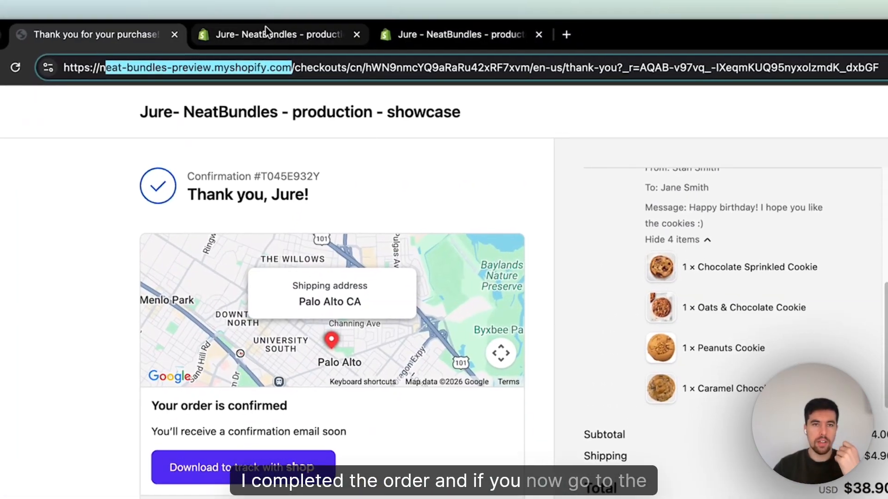
- Open the newest order in the store admin's orders list
{"action": "left_click", "coordinate": [266, 31]}
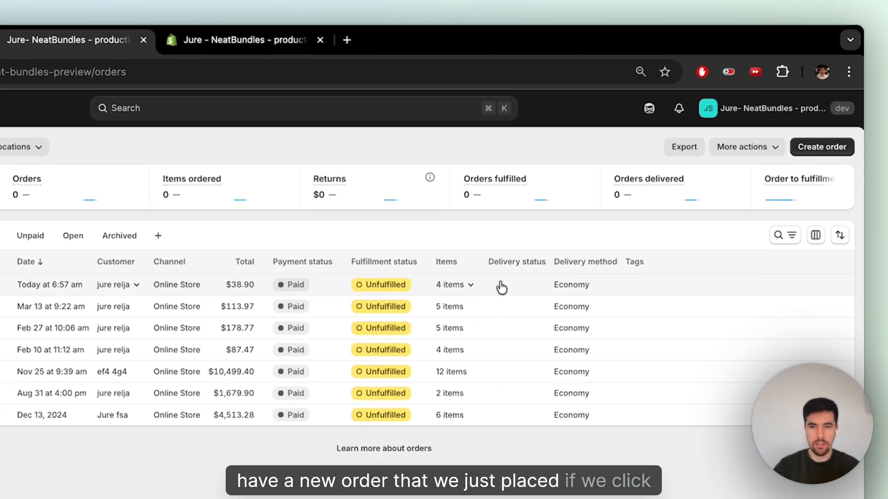
{"action": "left_click", "coordinate": [583, 210]}
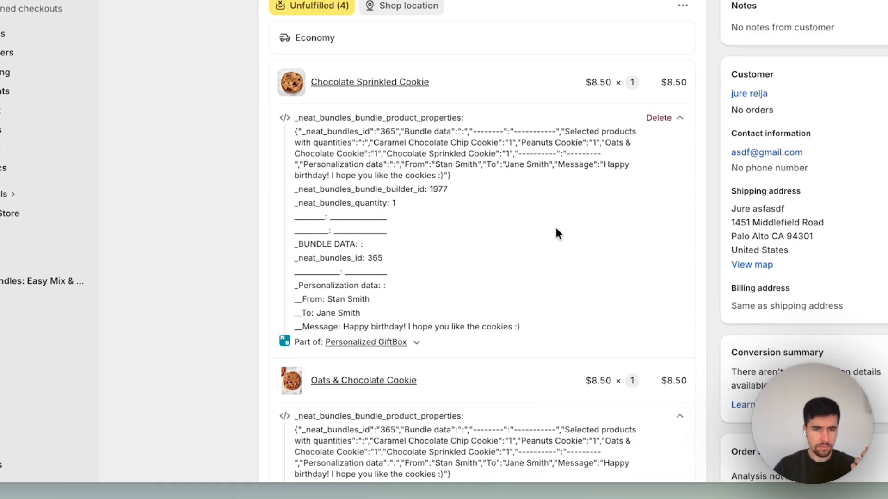
- Examine the bundle properties and personalization data attached to each line item of the order
{"action": "scroll", "coordinate": [555, 229], "scroll_direction": "down", "scroll_amount": 1}
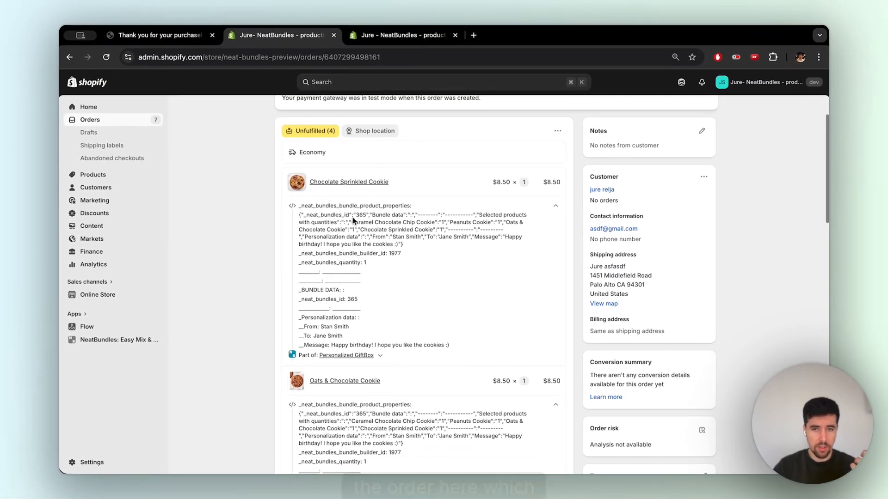
{"action": "scroll", "coordinate": [477, 174], "scroll_direction": "down", "scroll_amount": 1}
{"action": "scroll", "coordinate": [420, 269], "scroll_direction": "down", "scroll_amount": 2}
{"action": "scroll", "coordinate": [457, 312], "scroll_direction": "down", "scroll_amount": 3}
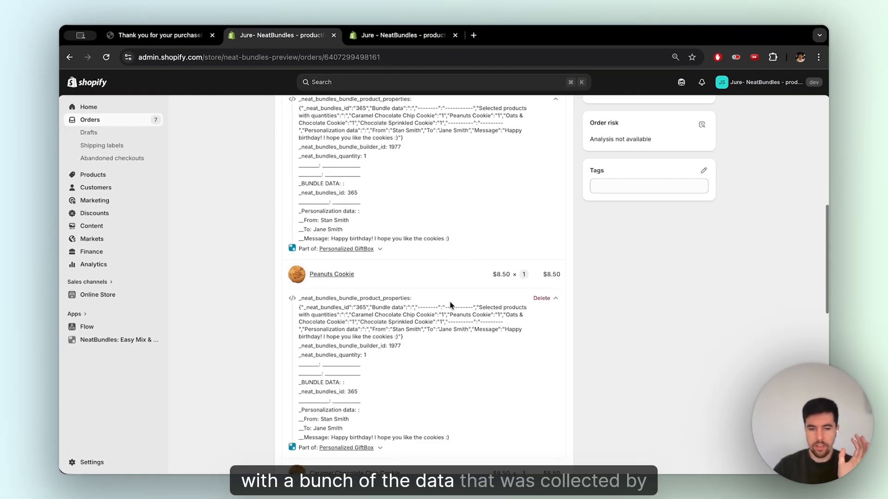
{"action": "scroll", "coordinate": [450, 303], "scroll_direction": "down", "scroll_amount": 5}
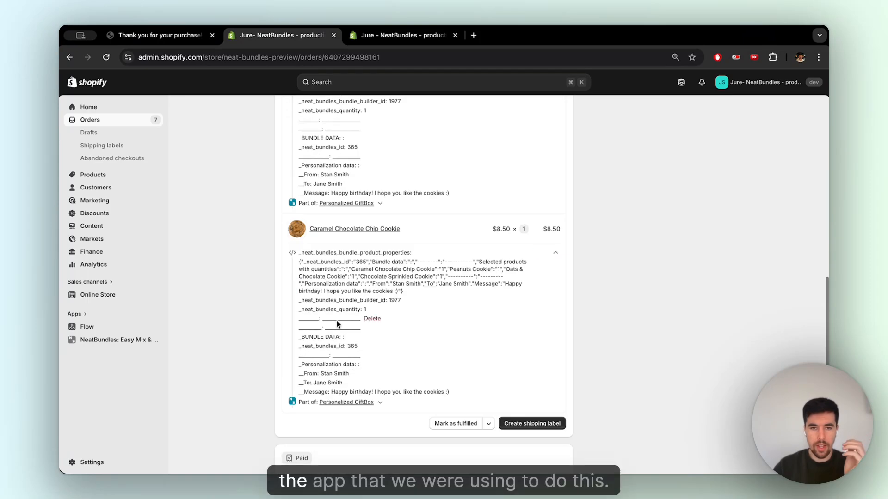
{"action": "scroll", "coordinate": [525, 259], "scroll_direction": "up", "scroll_amount": 15}
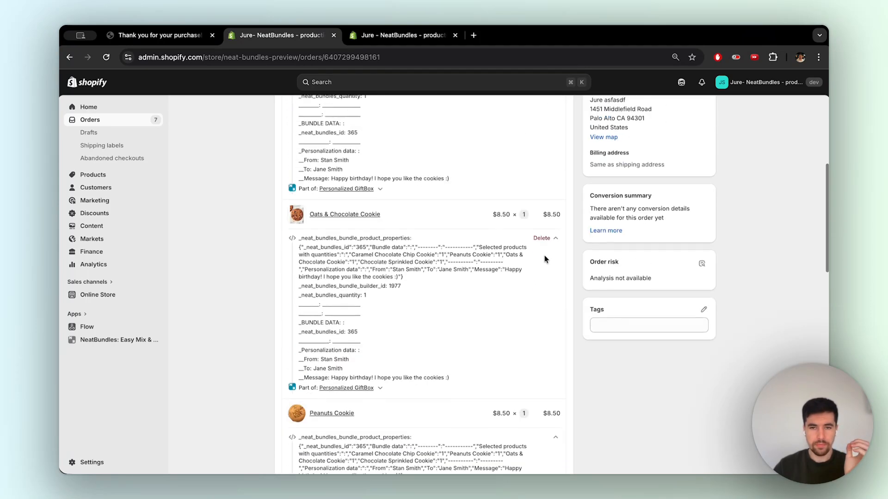
{"action": "scroll", "coordinate": [417, 196], "scroll_direction": "down", "scroll_amount": 12}
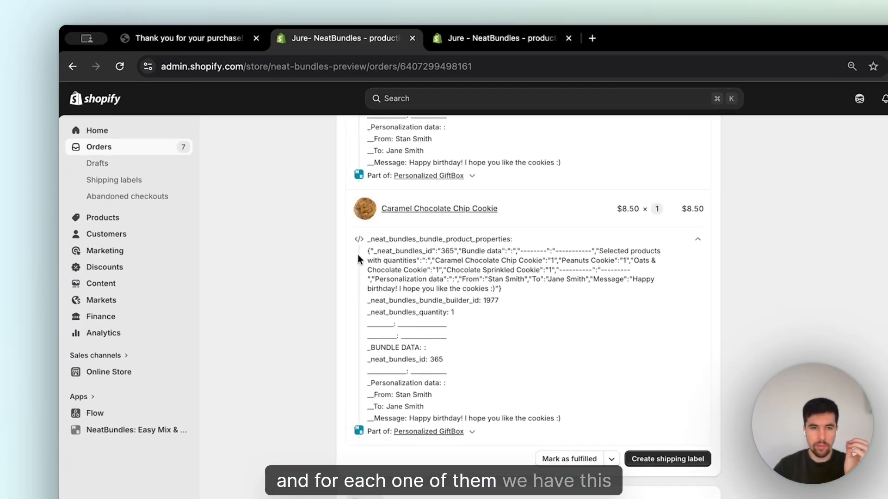
{"action": "left_click_drag", "start_coordinate": [296, 190], "coordinate": [414, 256]}
{"action": "left_click_drag", "start_coordinate": [588, 365], "coordinate": [569, 368]}
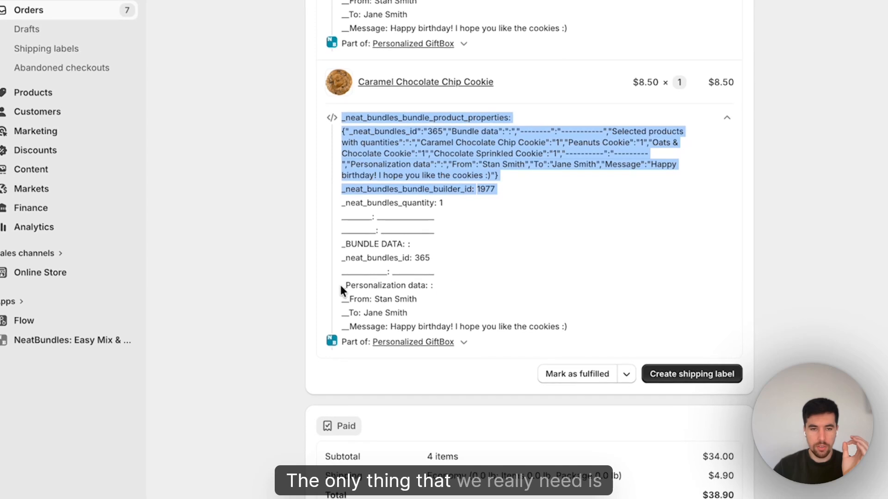
{"action": "left_click_drag", "start_coordinate": [340, 287], "coordinate": [589, 313]}
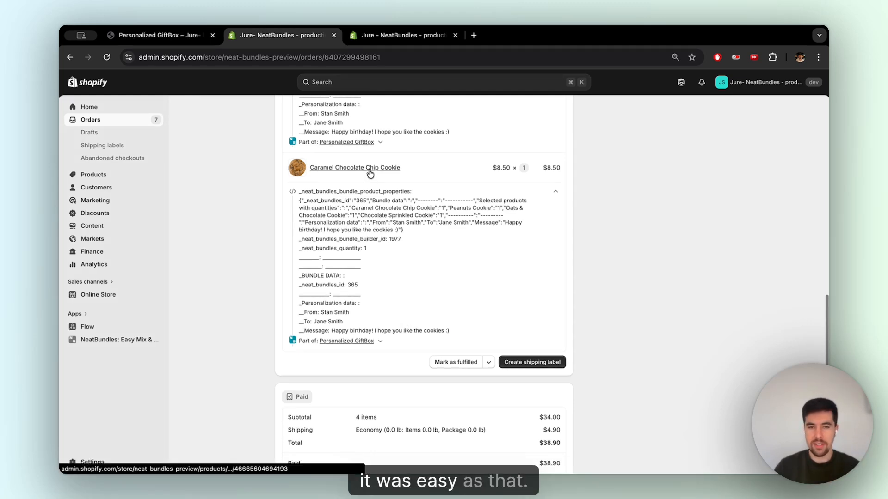
- Open the NeatBundles: Easy Mix & Match App Store listing and review its pricing plans
{"action": "left_click", "coordinate": [171, 36]}
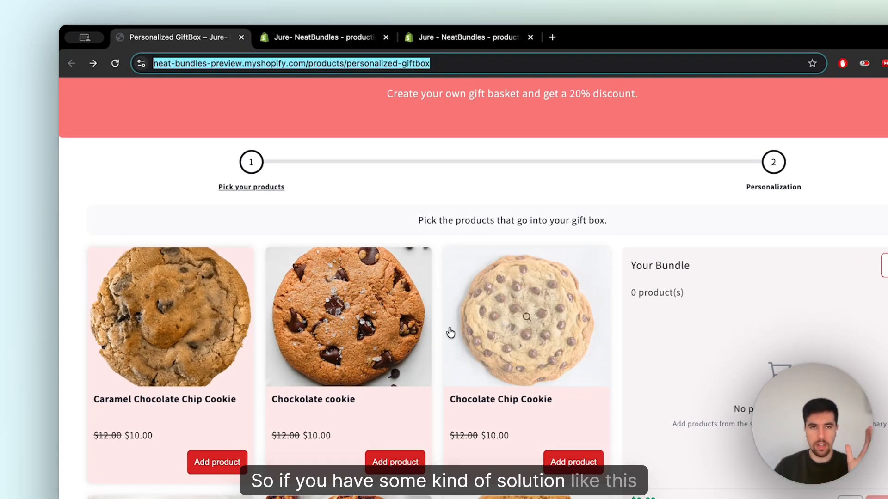
{"action": "left_click", "coordinate": [307, 41]}
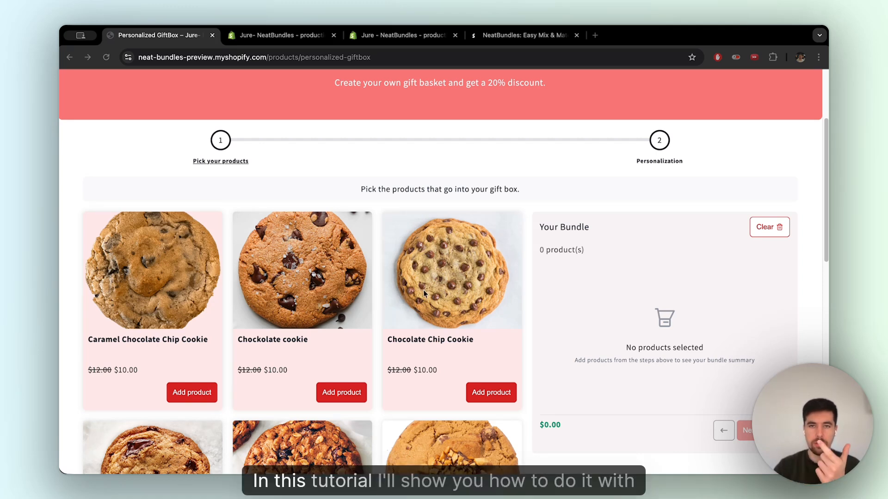
{"action": "left_click", "coordinate": [520, 35]}
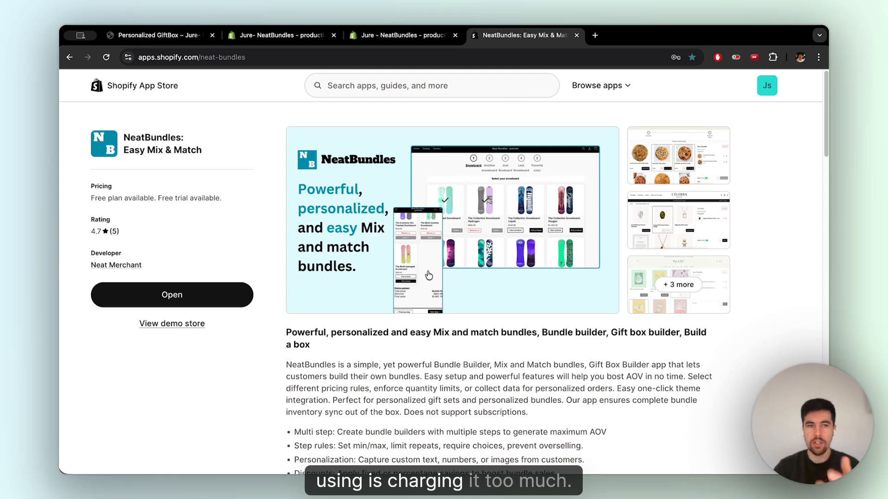
{"action": "scroll", "coordinate": [429, 275], "scroll_direction": "down", "scroll_amount": 10}
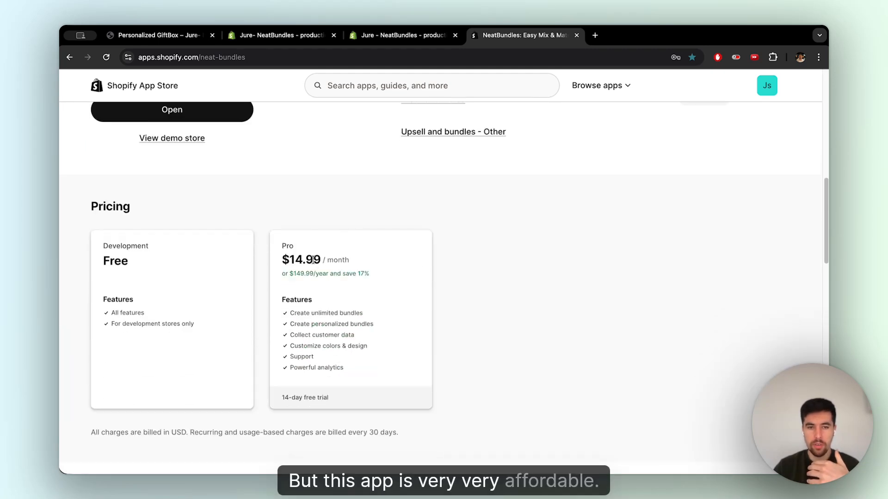
{"action": "scroll", "coordinate": [352, 273], "scroll_direction": "up", "scroll_amount": 10}
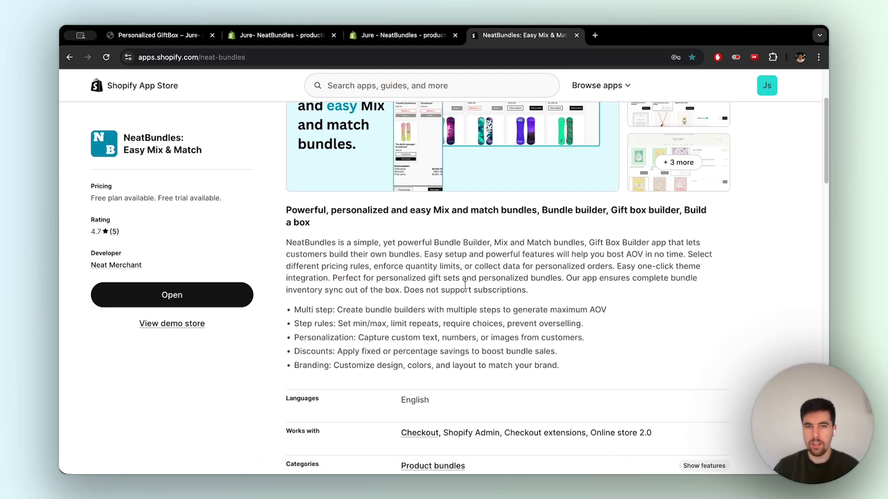
{"action": "scroll", "coordinate": [464, 285], "scroll_direction": "up", "scroll_amount": 3}
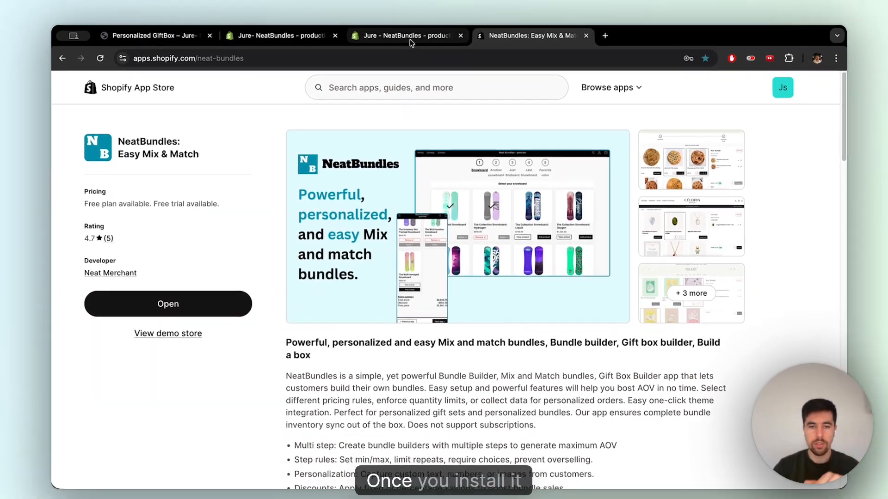
- Open the NeatBundles installation guide in the store admin
{"action": "left_click", "coordinate": [406, 36]}
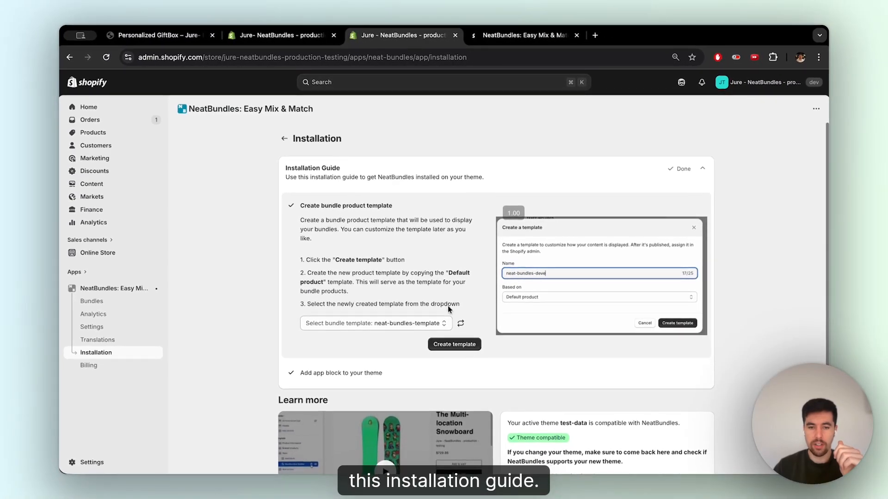
{"action": "scroll", "coordinate": [439, 303], "scroll_direction": "down", "scroll_amount": 2}
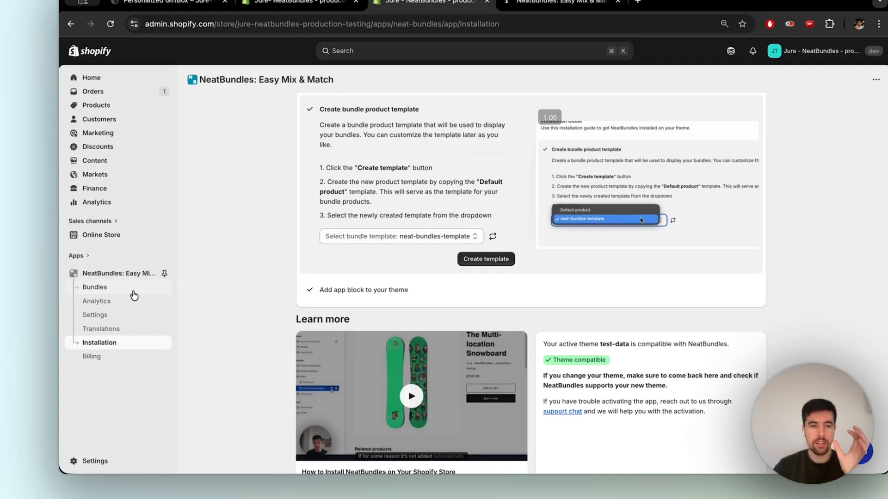
- Start creating a new bundle from the bundles page and choose the Gift Box template
{"action": "left_click", "coordinate": [92, 301]}
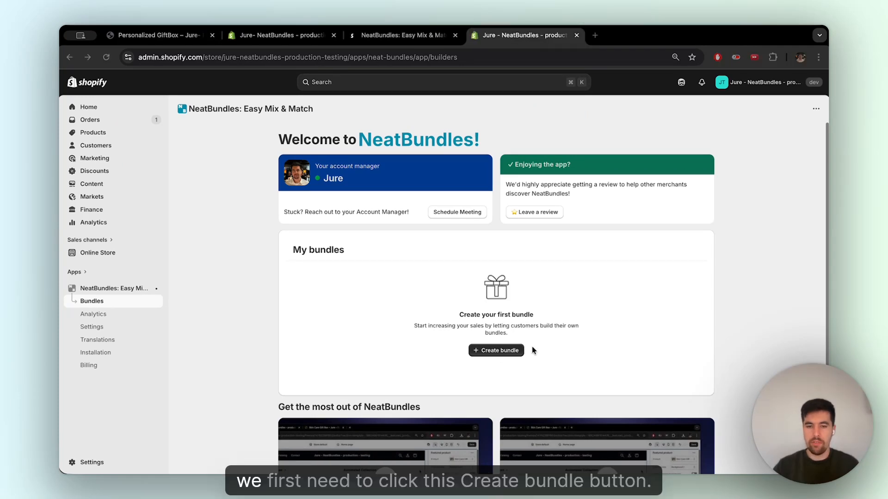
{"action": "left_click", "coordinate": [517, 354]}
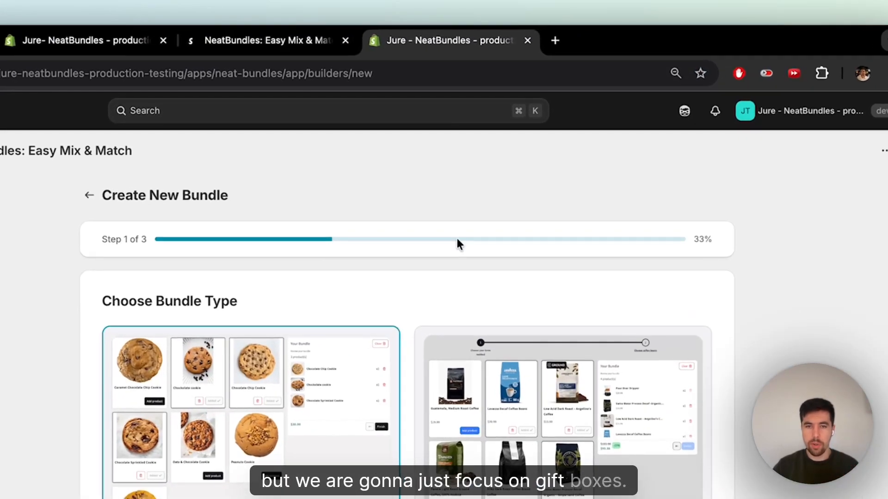
{"action": "scroll", "coordinate": [456, 244], "scroll_direction": "down", "scroll_amount": 4}
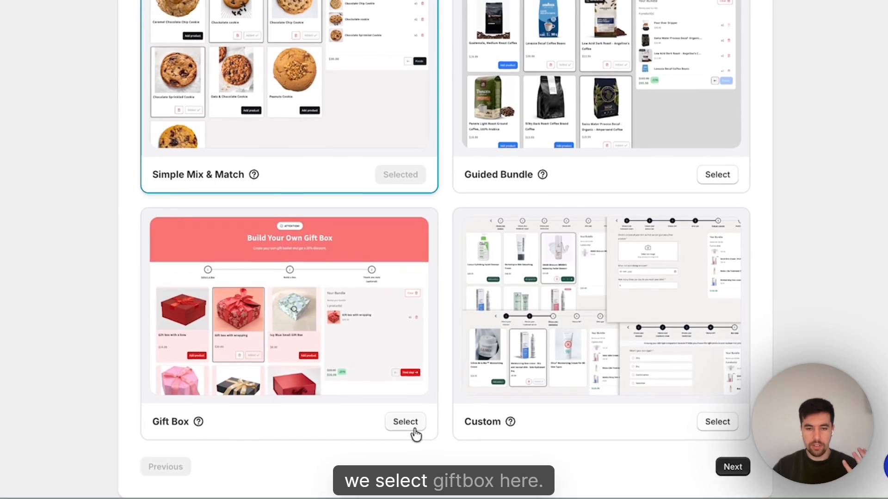
{"action": "left_click", "coordinate": [403, 421]}
{"action": "left_click", "coordinate": [735, 466]}
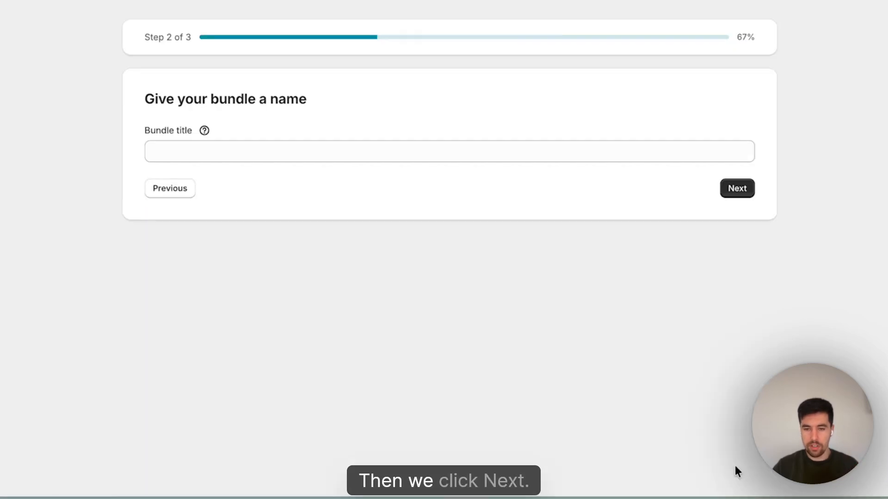
- Name the bundle Personalized Cookie Gift Box and continue
{"action": "left_click", "coordinate": [325, 150]}
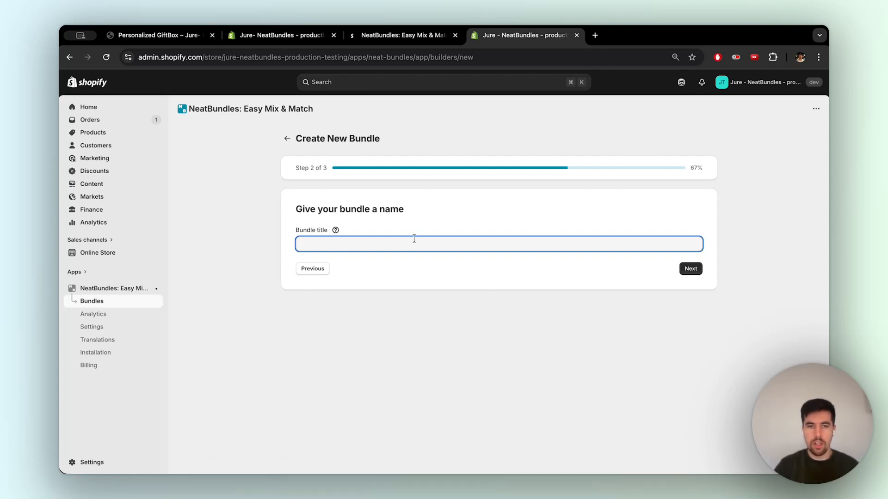
{"action": "type", "text": "Personalized Cookie Gift Box"}
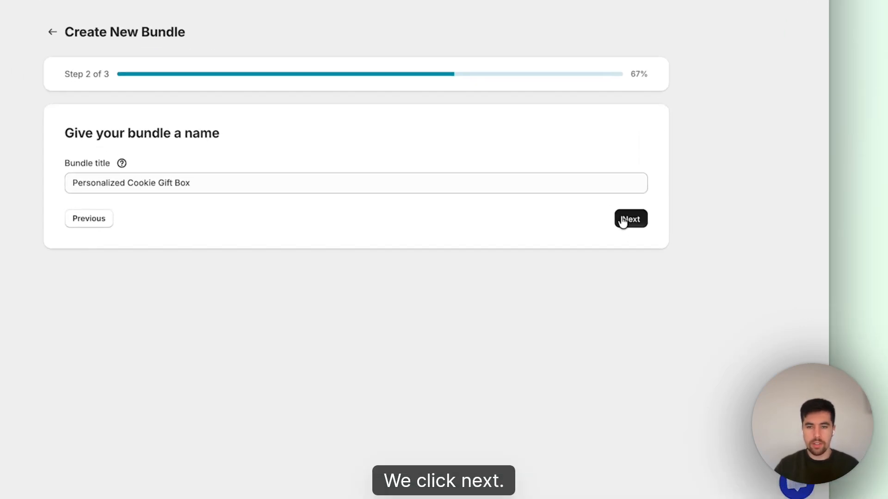
{"action": "left_click", "coordinate": [690, 269]}
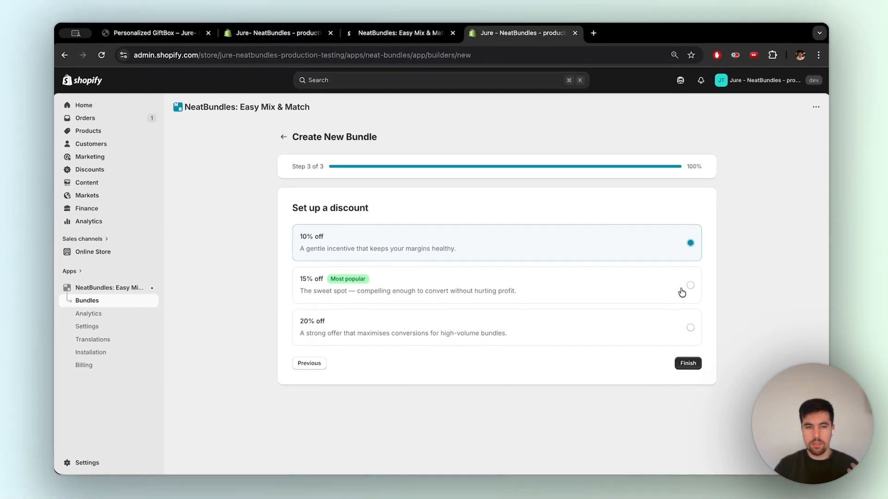
- Choose the 15% off discount and finish creating the bundle
{"action": "left_click", "coordinate": [671, 287]}
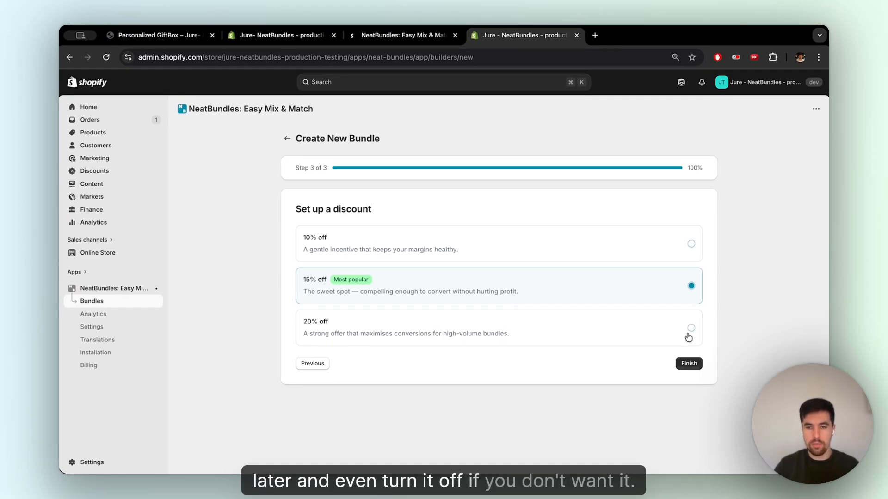
{"action": "left_click", "coordinate": [690, 364]}
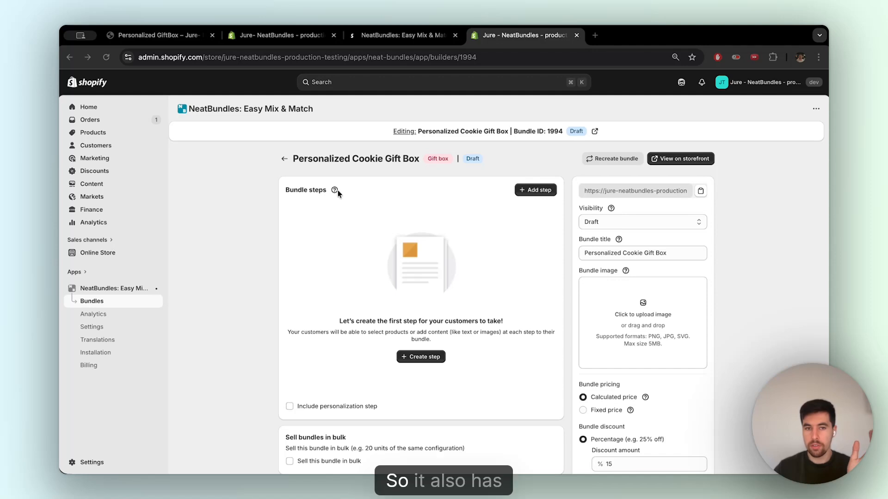
- Create the first bundle step titled 'Pick your cookies' with the description 'Pick your favorite cookies for a gift box.'
{"action": "left_click", "coordinate": [170, 39]}
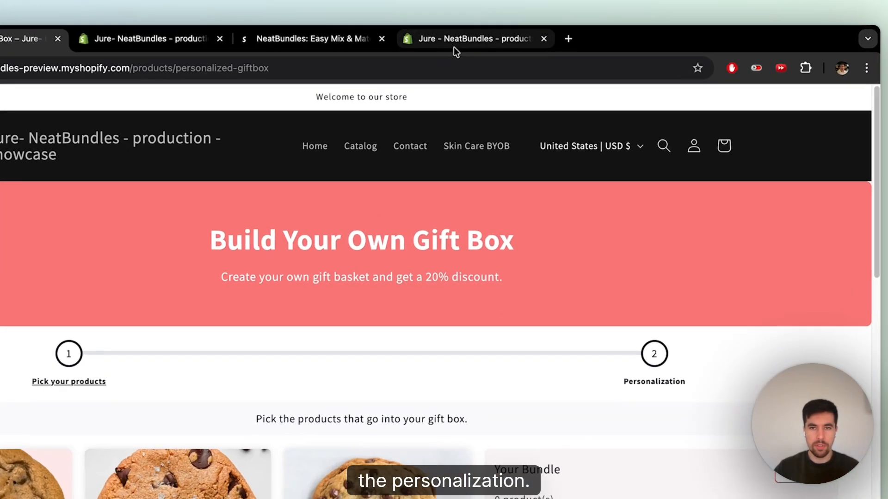
{"action": "left_click", "coordinate": [509, 35]}
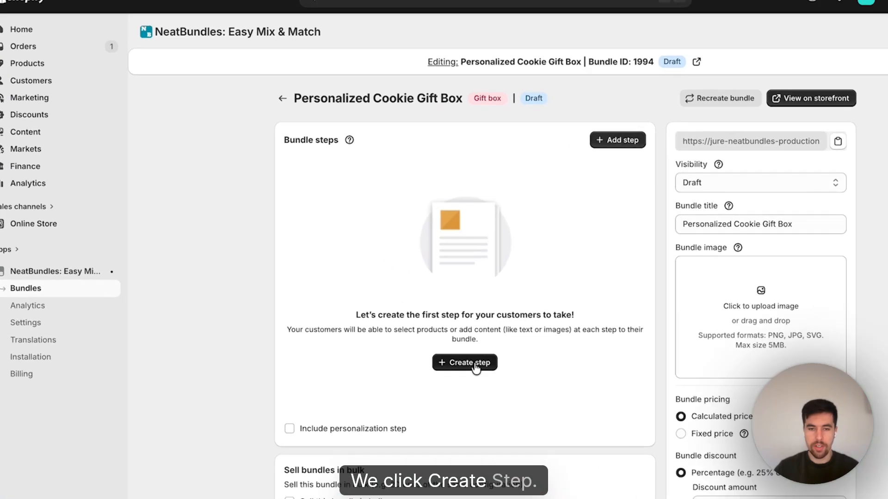
{"action": "left_click", "coordinate": [428, 357]}
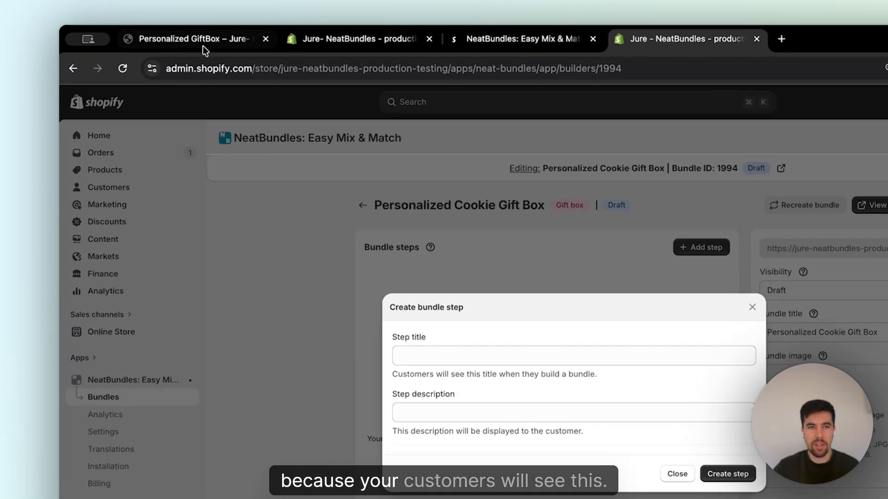
{"action": "left_click", "coordinate": [164, 36]}
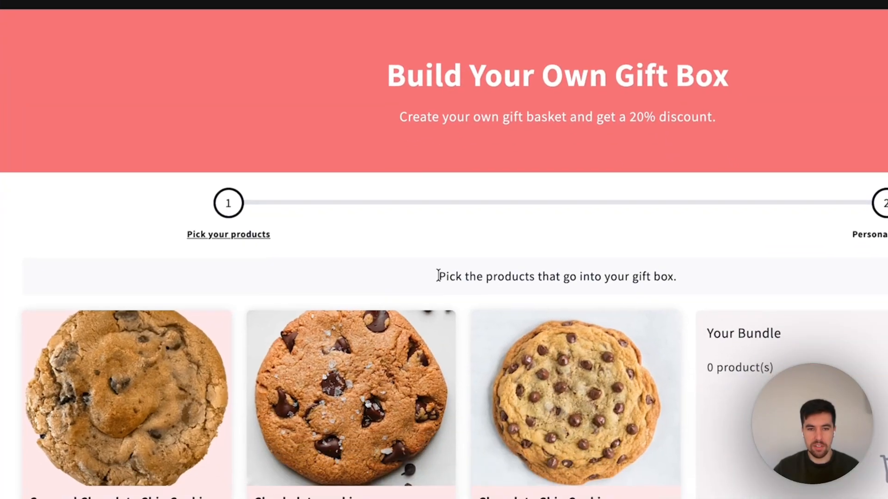
{"action": "left_click_drag", "start_coordinate": [438, 276], "coordinate": [694, 284]}
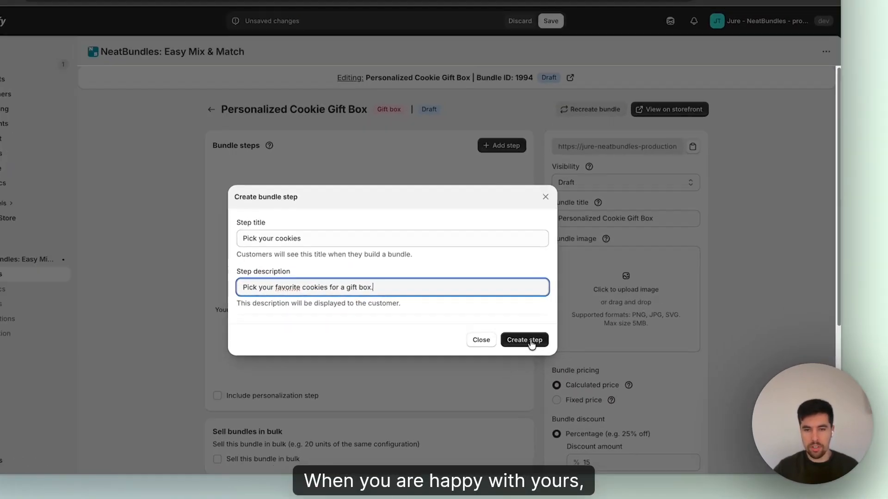
{"action": "left_click", "coordinate": [555, 357]}
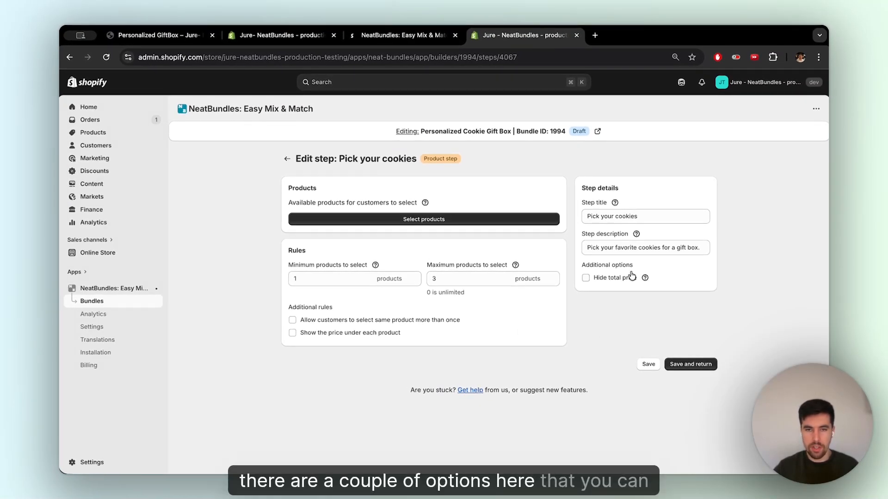
- Select five placeholder snowboard products as the products available in the cookie step
{"action": "left_click", "coordinate": [421, 221]}
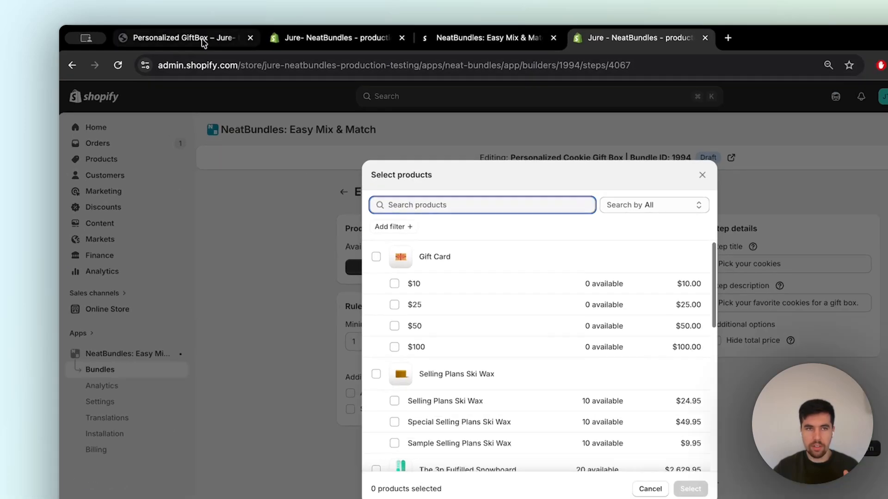
{"action": "left_click", "coordinate": [204, 43]}
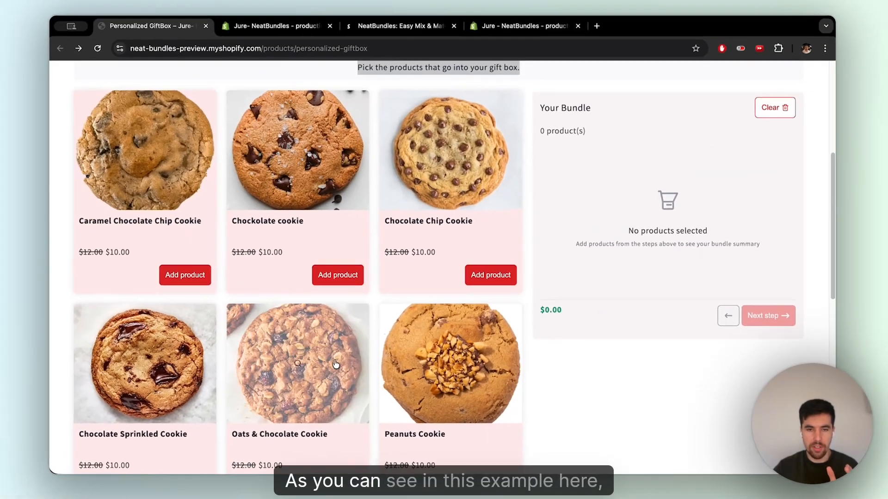
{"action": "scroll", "coordinate": [254, 314], "scroll_direction": "down", "scroll_amount": 3}
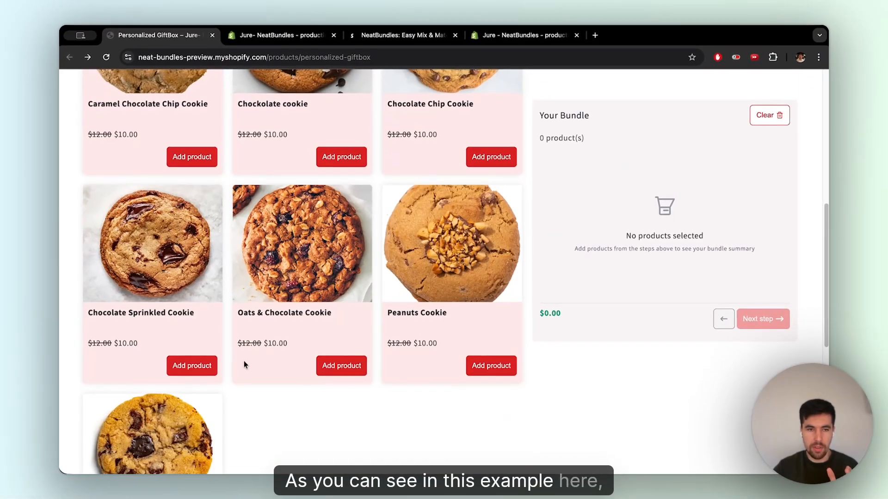
{"action": "scroll", "coordinate": [139, 301], "scroll_direction": "up", "scroll_amount": 3}
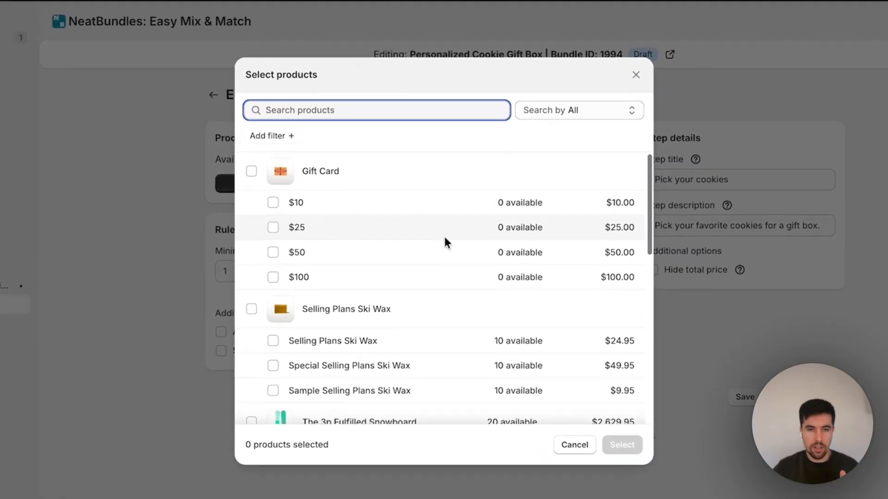
{"action": "scroll", "coordinate": [443, 258], "scroll_direction": "down", "scroll_amount": 5}
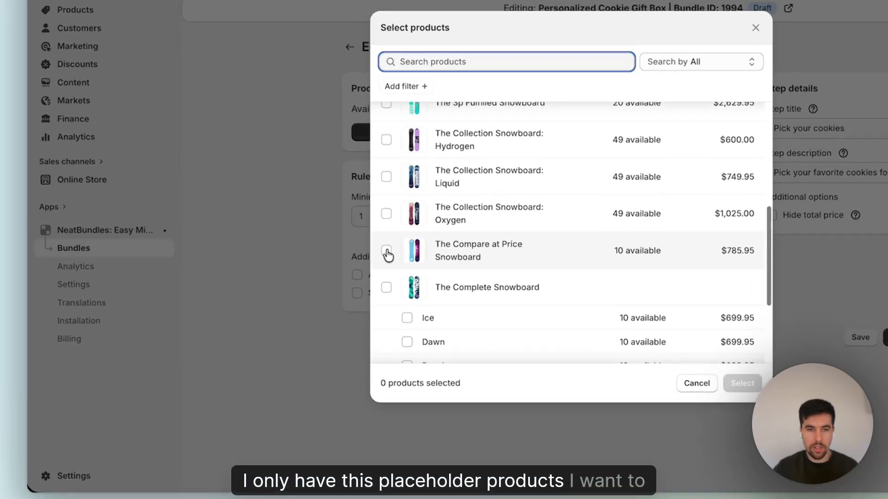
{"action": "left_click", "coordinate": [313, 302]}
{"action": "left_click", "coordinate": [313, 276]}
{"action": "left_click", "coordinate": [401, 162]}
{"action": "left_click", "coordinate": [401, 122]}
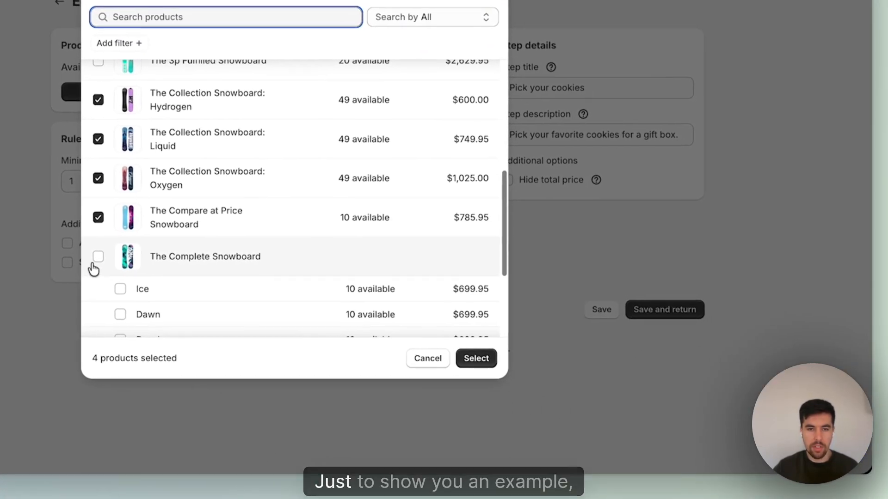
{"action": "left_click", "coordinate": [401, 279]}
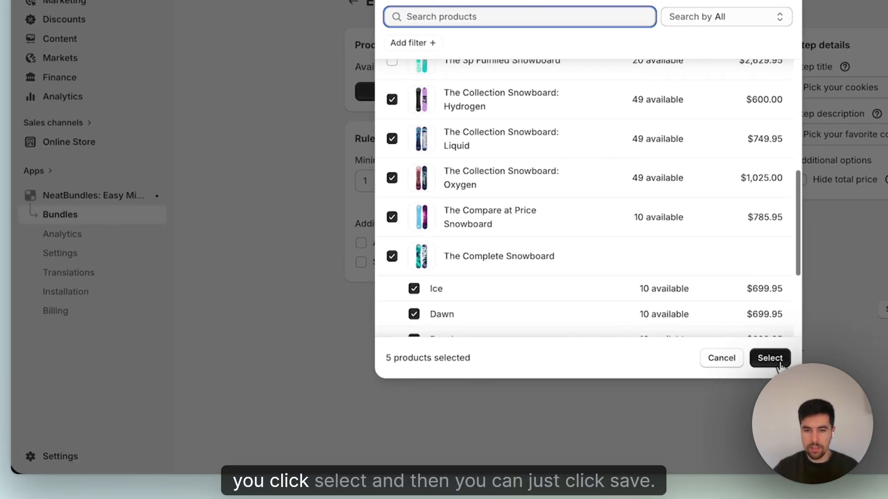
{"action": "left_click", "coordinate": [472, 358]}
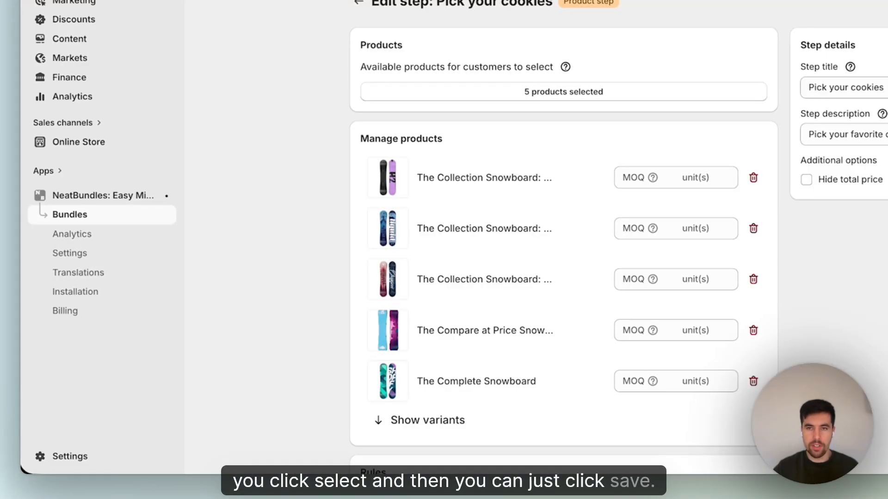
- Set the step's minimum products to select to 3 and the maximum to 5
{"action": "scroll", "coordinate": [504, 243], "scroll_direction": "down", "scroll_amount": 5}
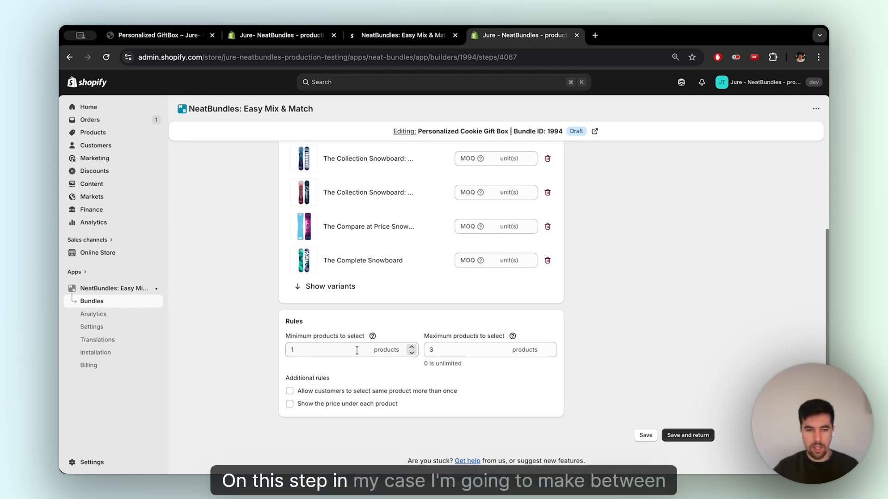
{"action": "left_click_drag", "start_coordinate": [306, 350], "coordinate": [271, 351]}
{"action": "type", "text": "3"}
{"action": "left_click", "coordinate": [447, 353]}
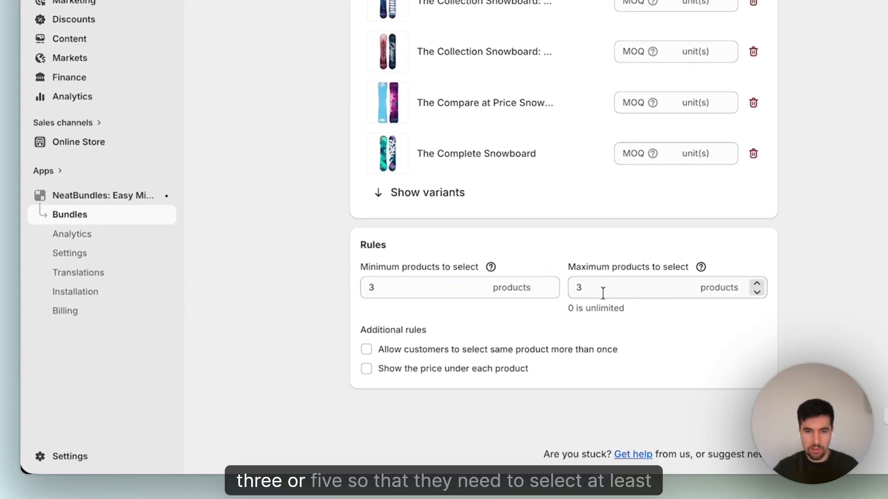
{"action": "triple_click", "coordinate": [604, 293]}
{"action": "type", "text": "5"}
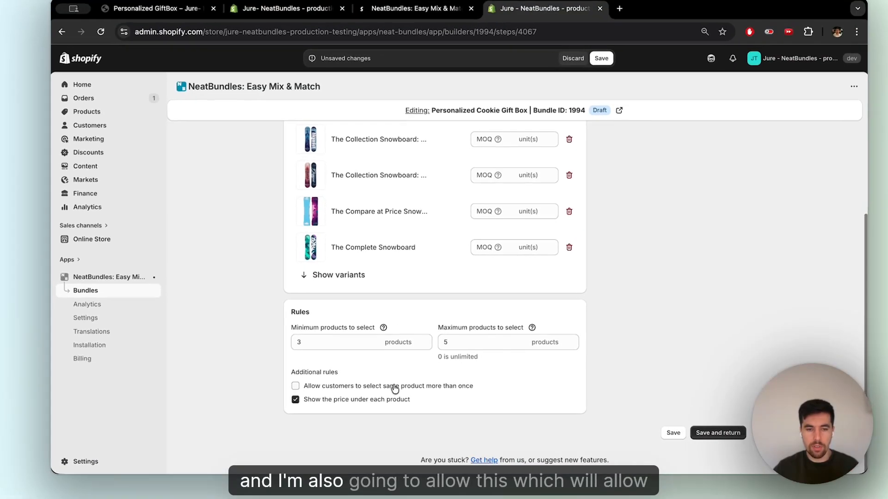
- Allow selecting the same product more than once and showing prices under each product, then save the step
{"action": "left_click", "coordinate": [390, 390]}
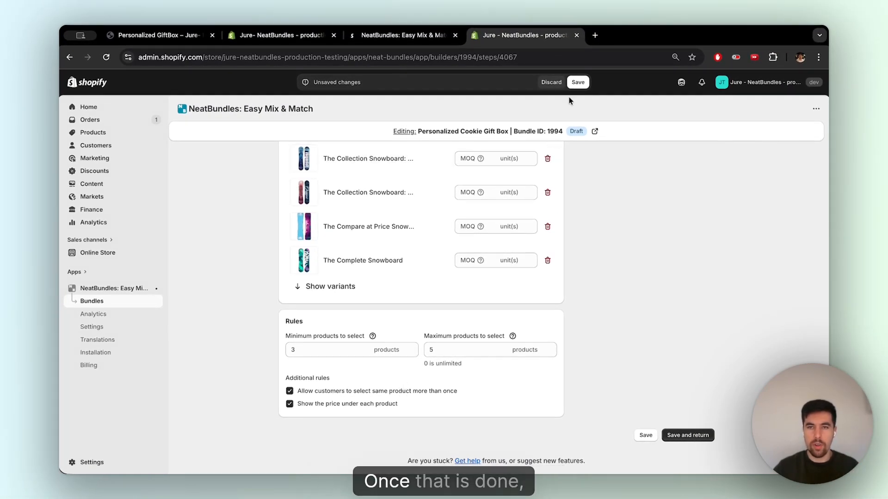
{"action": "left_click", "coordinate": [578, 82]}
{"action": "left_click", "coordinate": [293, 165]}
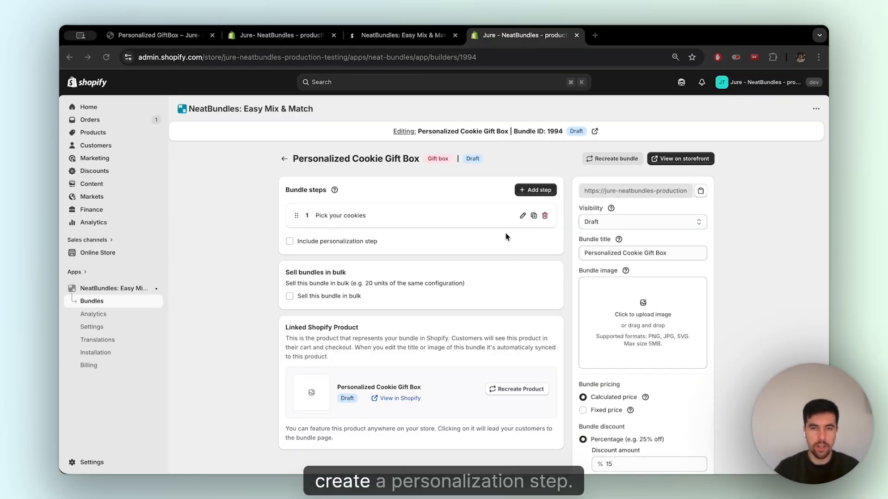
- Add three cookies to the bundle on the example gift box storefront page
{"action": "left_click", "coordinate": [171, 37]}
{"action": "scroll", "coordinate": [636, 359], "scroll_direction": "up", "scroll_amount": 5}
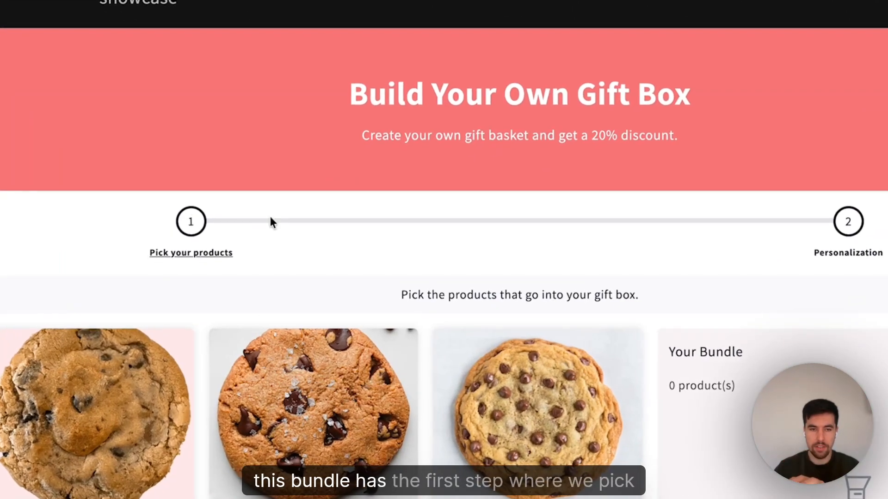
{"action": "scroll", "coordinate": [248, 250], "scroll_direction": "down", "scroll_amount": 4}
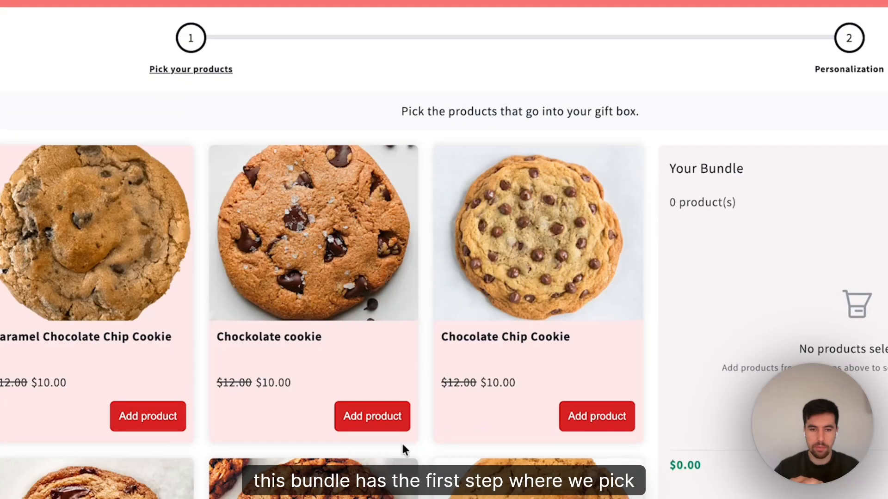
{"action": "left_click", "coordinate": [384, 419]}
{"action": "left_click", "coordinate": [575, 427]}
{"action": "left_click", "coordinate": [148, 419]}
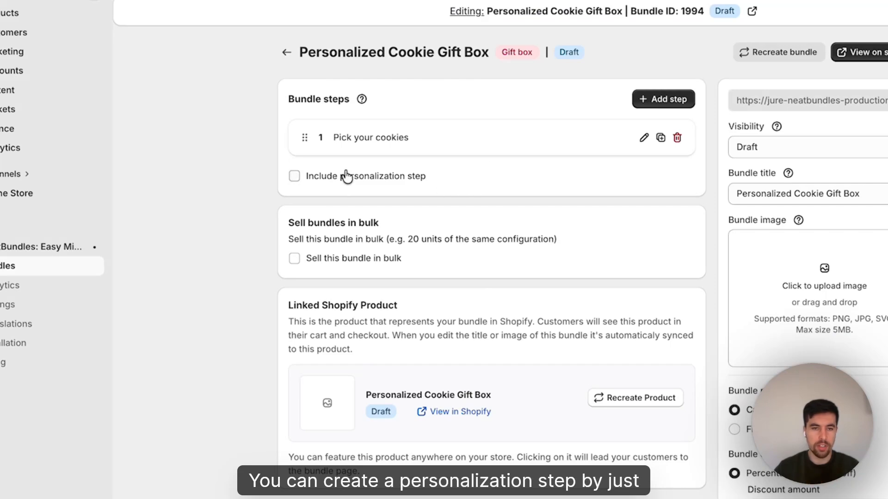
- Include a personalization step titled 'Personalization' with the description 'Personalize your gift box.'
{"action": "left_click", "coordinate": [344, 177]}
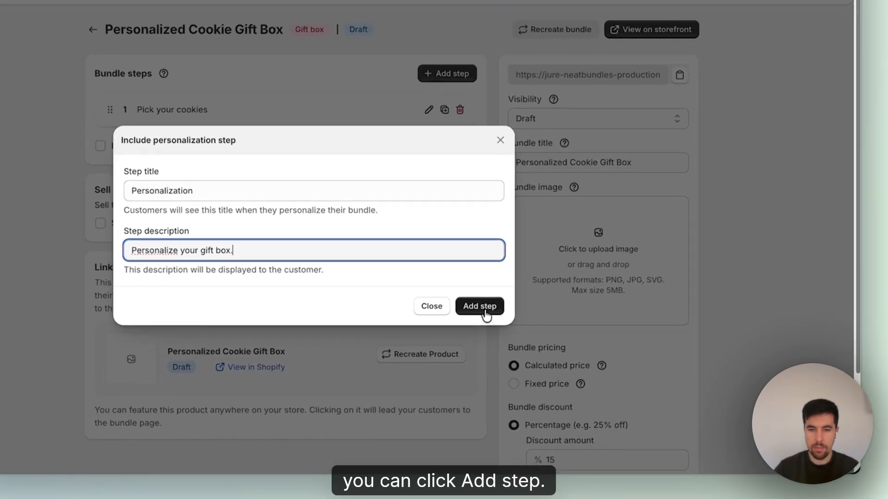
{"action": "left_click", "coordinate": [558, 355]}
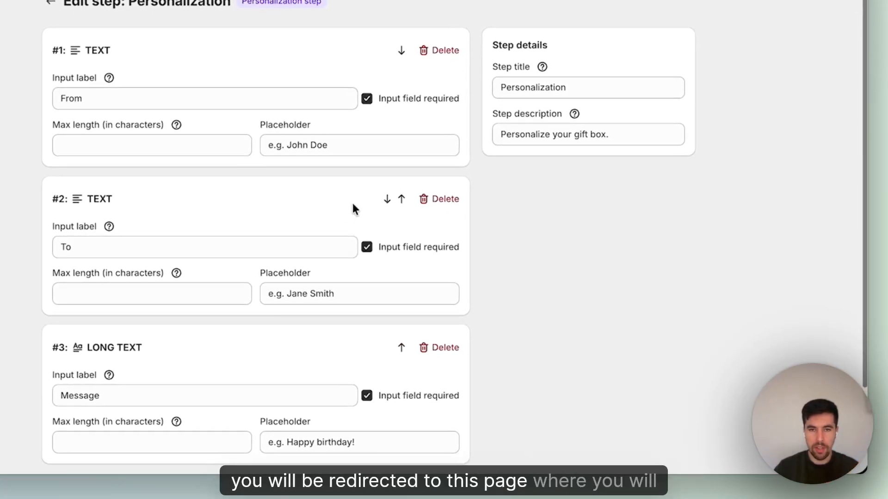
{"action": "scroll", "coordinate": [285, 60], "scroll_direction": "down", "scroll_amount": 2}
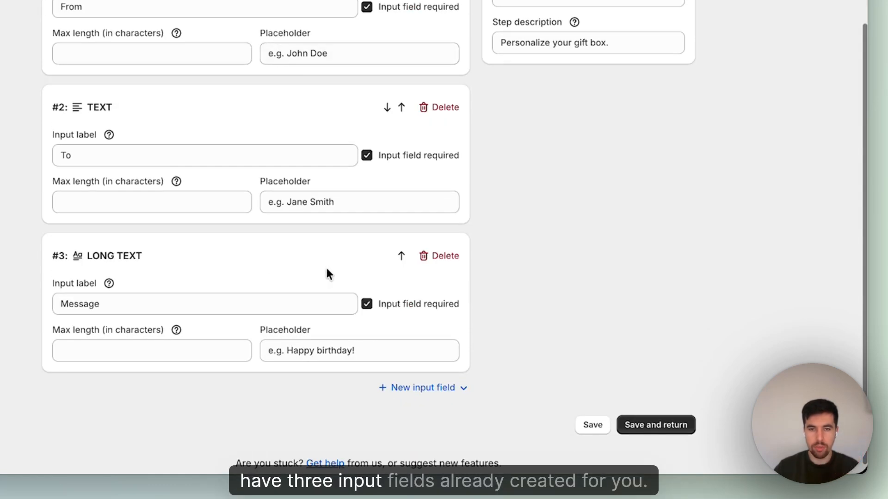
{"action": "scroll", "coordinate": [329, 273], "scroll_direction": "up", "scroll_amount": 2}
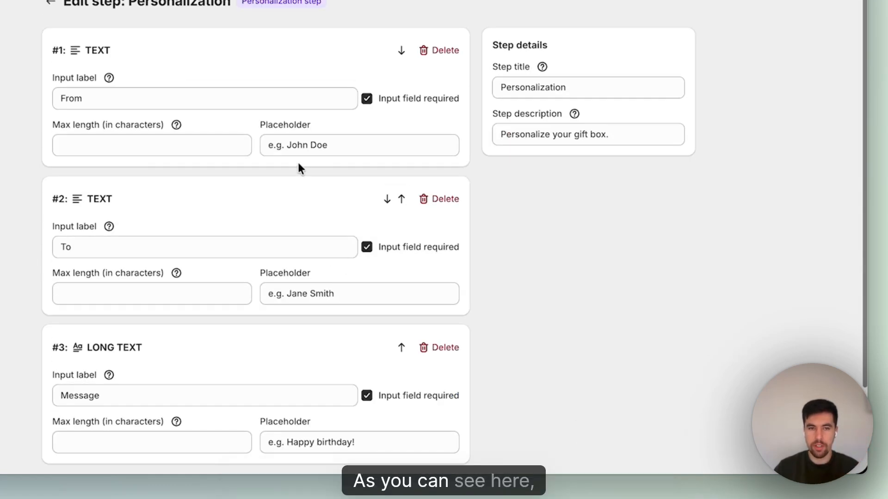
- Review the personalization step's From, To and Message fields and return to the bundle overview
{"action": "left_click", "coordinate": [82, 98]}
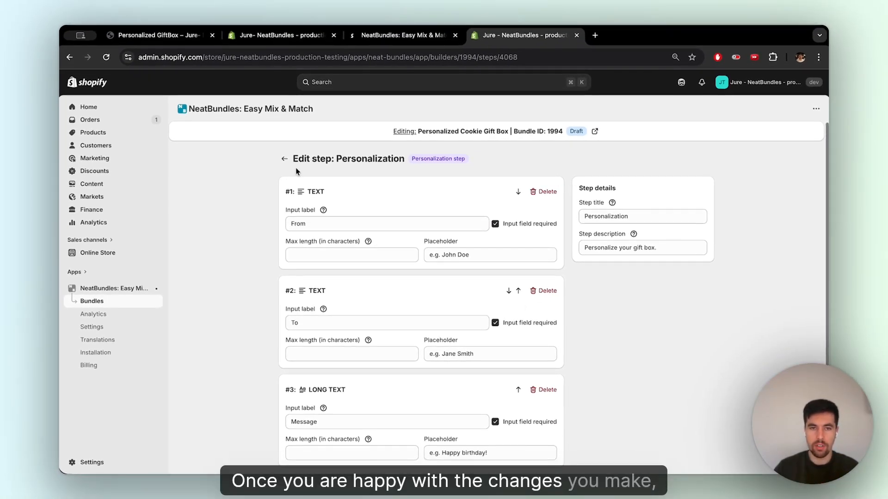
{"action": "scroll", "coordinate": [663, 356], "scroll_direction": "down", "scroll_amount": 3}
{"action": "scroll", "coordinate": [642, 391], "scroll_direction": "up", "scroll_amount": 3}
{"action": "left_click", "coordinate": [284, 159]}
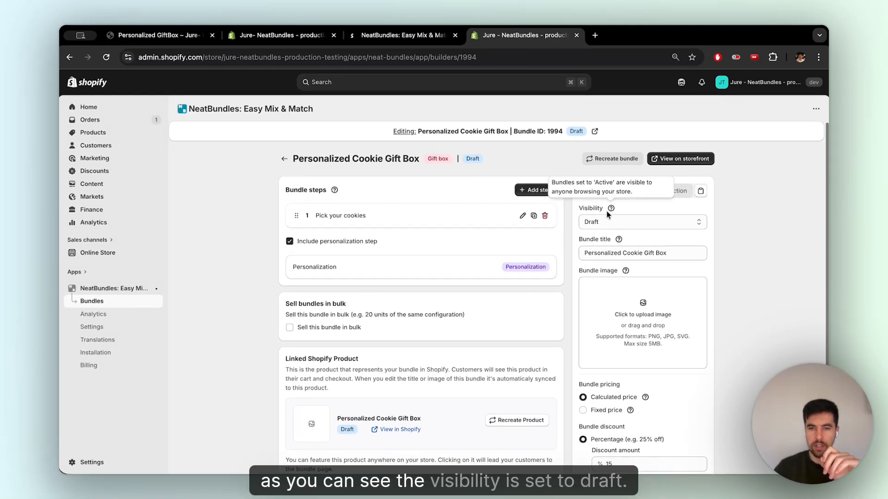
- Set the bundle's visibility to Active and open the bundle on the storefront
{"action": "left_click", "coordinate": [610, 224]}
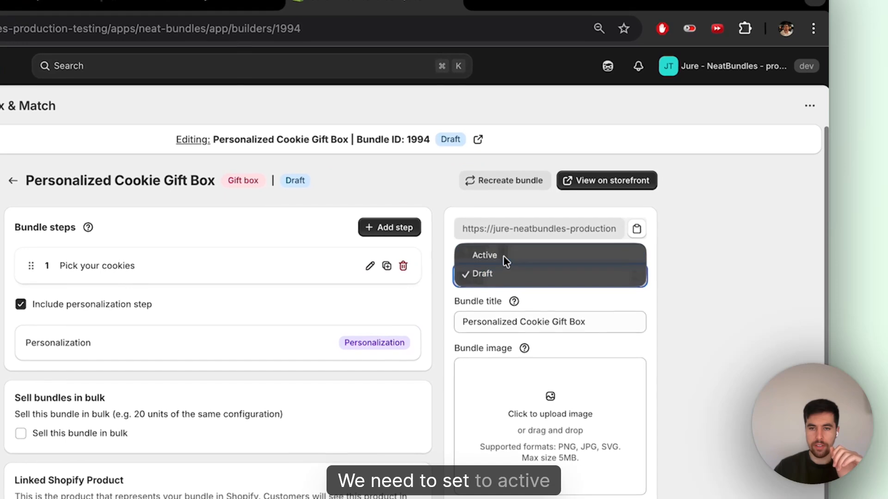
{"action": "left_click", "coordinate": [612, 209]}
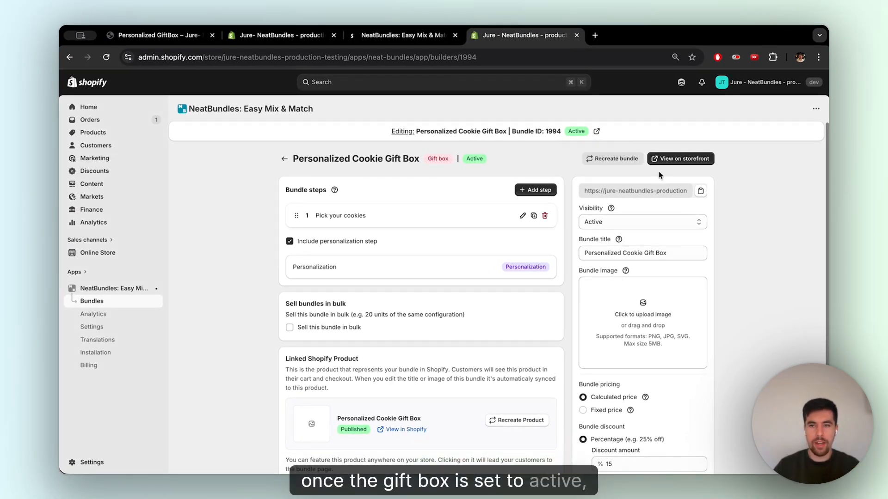
{"action": "left_click", "coordinate": [678, 160]}
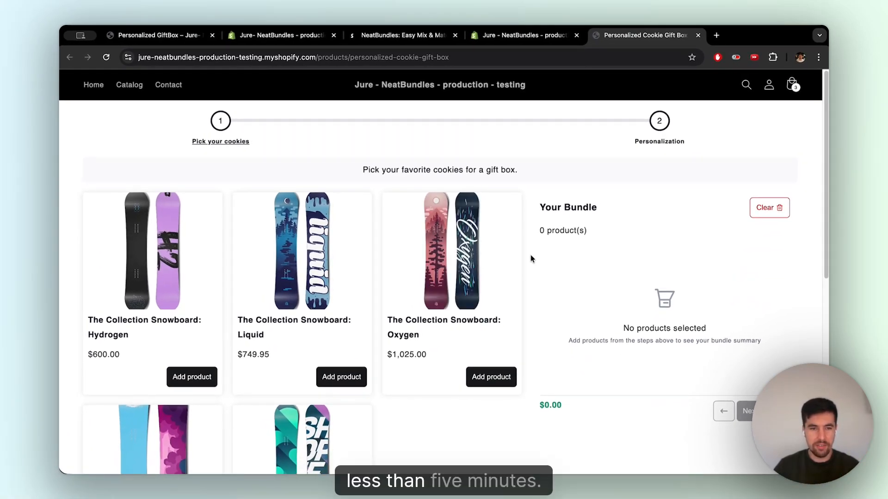
- Add the Hydrogen, Liquid and Oxygen snowboards to the bundle and continue to the personalization step
{"action": "scroll", "coordinate": [401, 371], "scroll_direction": "down", "scroll_amount": 2}
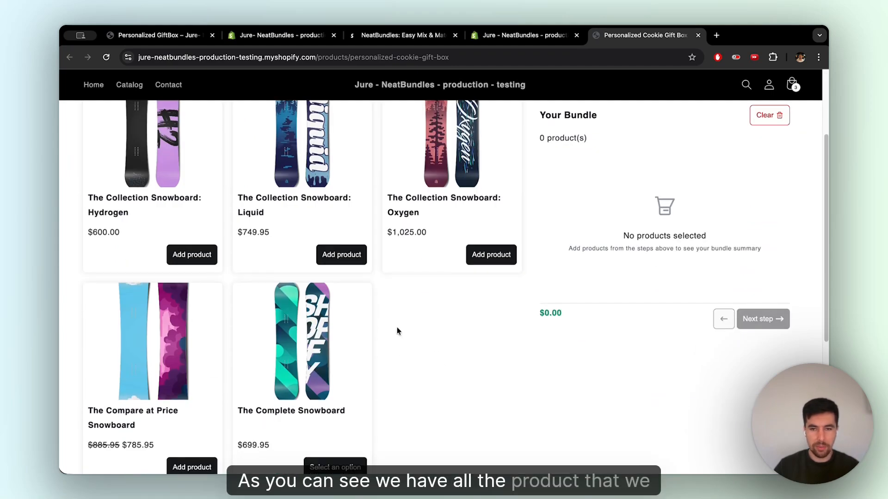
{"action": "left_click", "coordinate": [191, 315]}
{"action": "left_click", "coordinate": [341, 315]}
{"action": "left_click", "coordinate": [491, 316]}
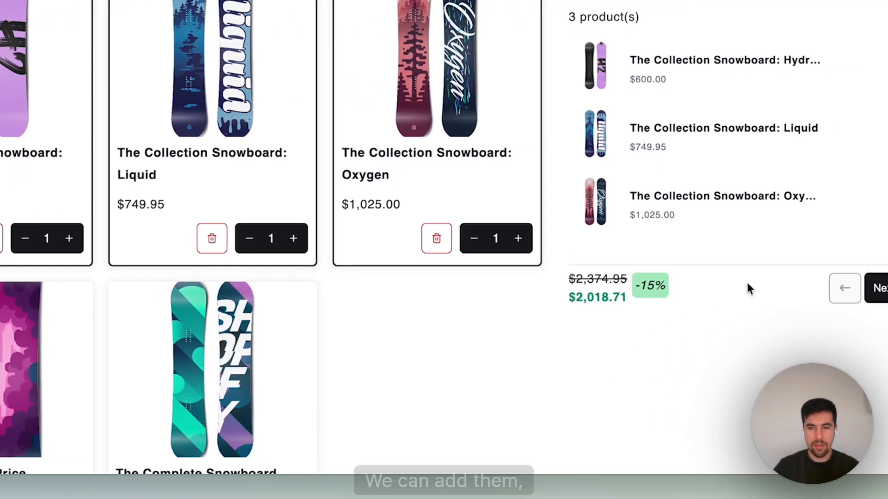
{"action": "left_click", "coordinate": [763, 350]}
- Fill the personalization form with test text: 'f' for From, 'asdf' for To and 'asdf' for Message
{"action": "left_click", "coordinate": [201, 28]}
{"action": "type", "text": "f"}
{"action": "left_click", "coordinate": [190, 98]}
{"action": "type", "text": "asdf"}
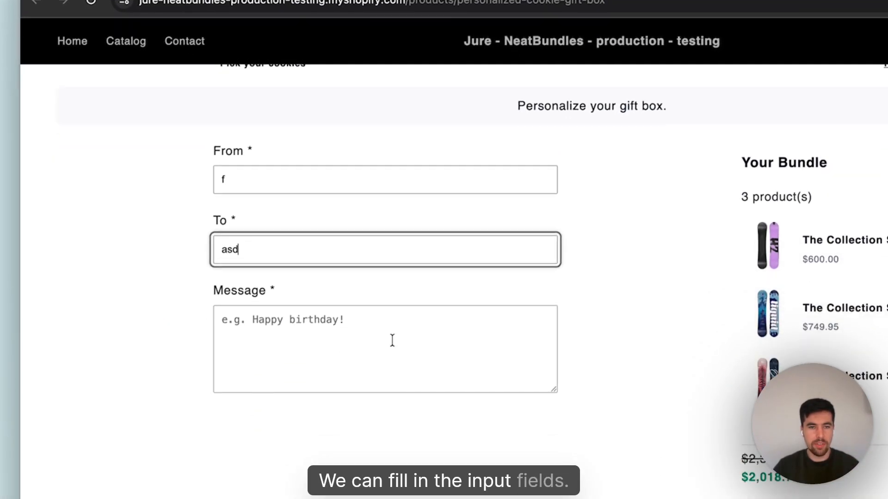
{"action": "left_click", "coordinate": [164, 188]}
{"action": "type", "text": "asdf"}
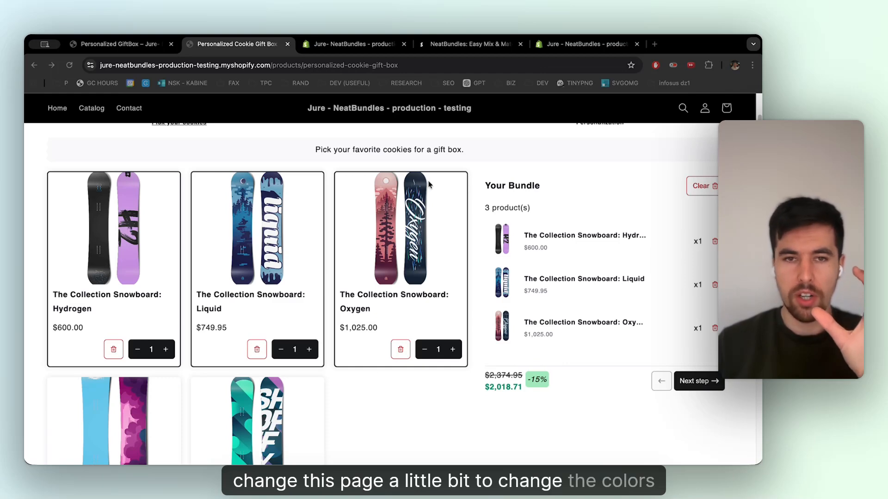
- Compare the styled cookie gift box example page with the newly created test bundle page
{"action": "left_click", "coordinate": [129, 43]}
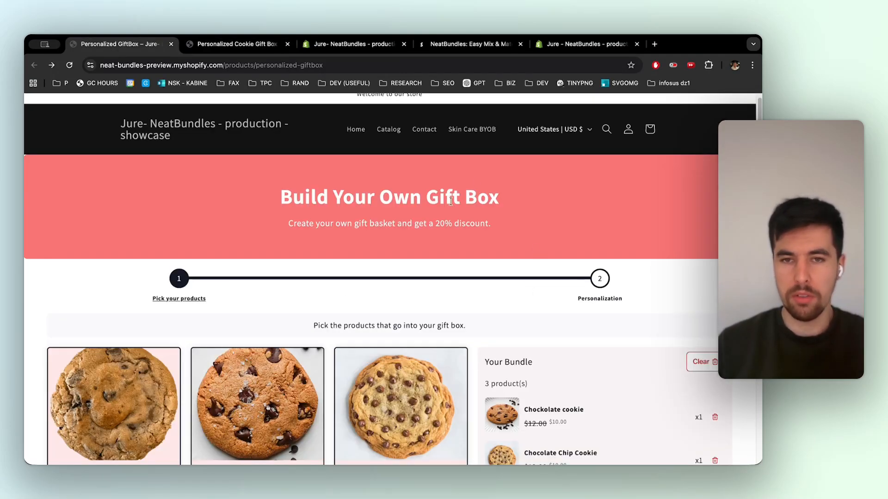
{"action": "scroll", "coordinate": [451, 201], "scroll_direction": "down", "scroll_amount": 4}
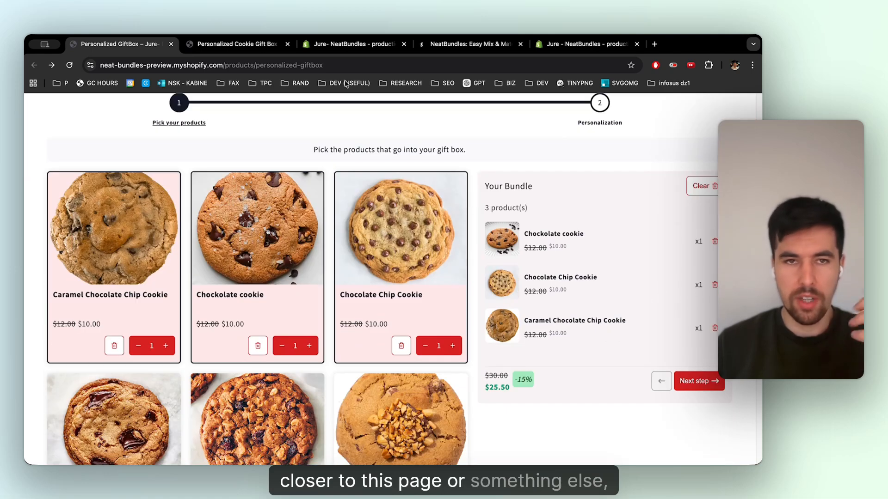
{"action": "left_click", "coordinate": [225, 50]}
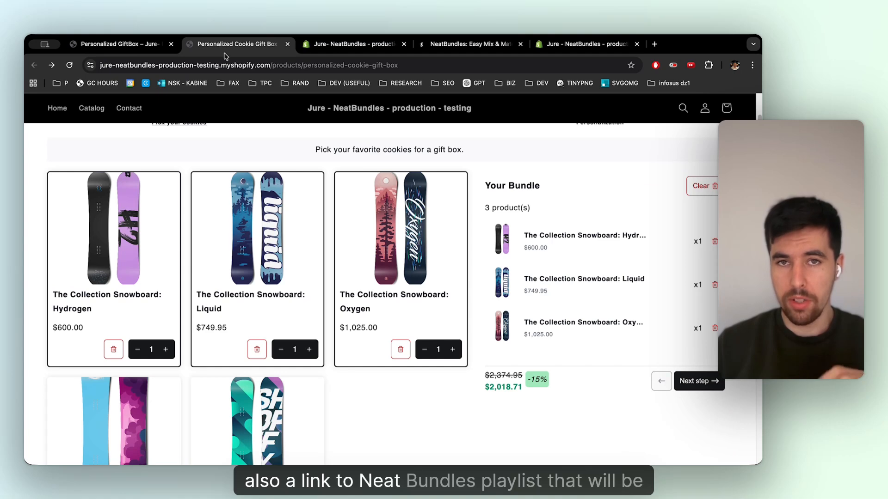